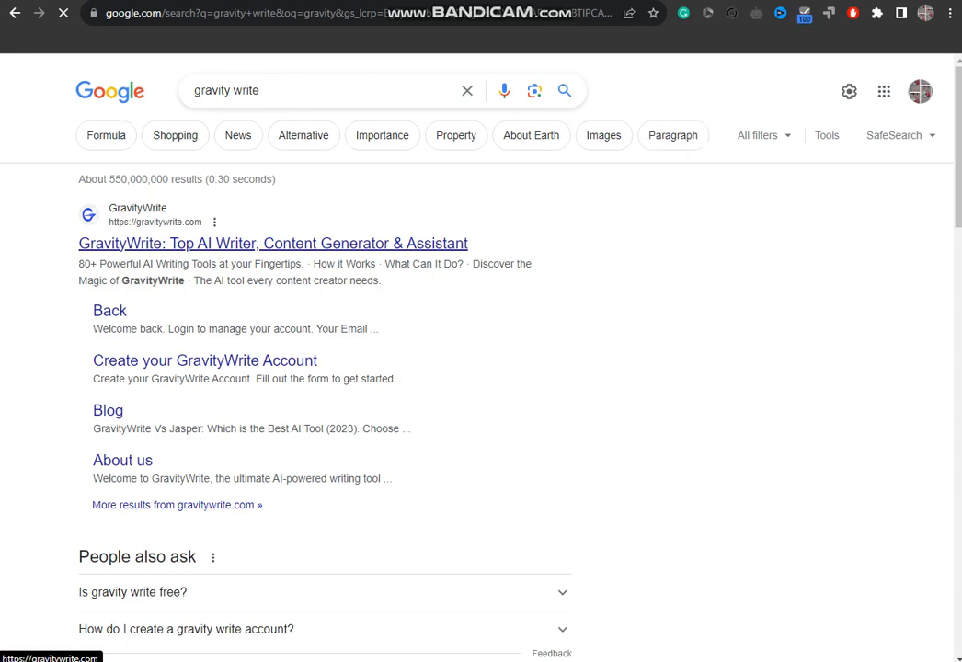
Open the GravityWrite website from the search results and go to its Youtube Idea Generator
click(273, 243)
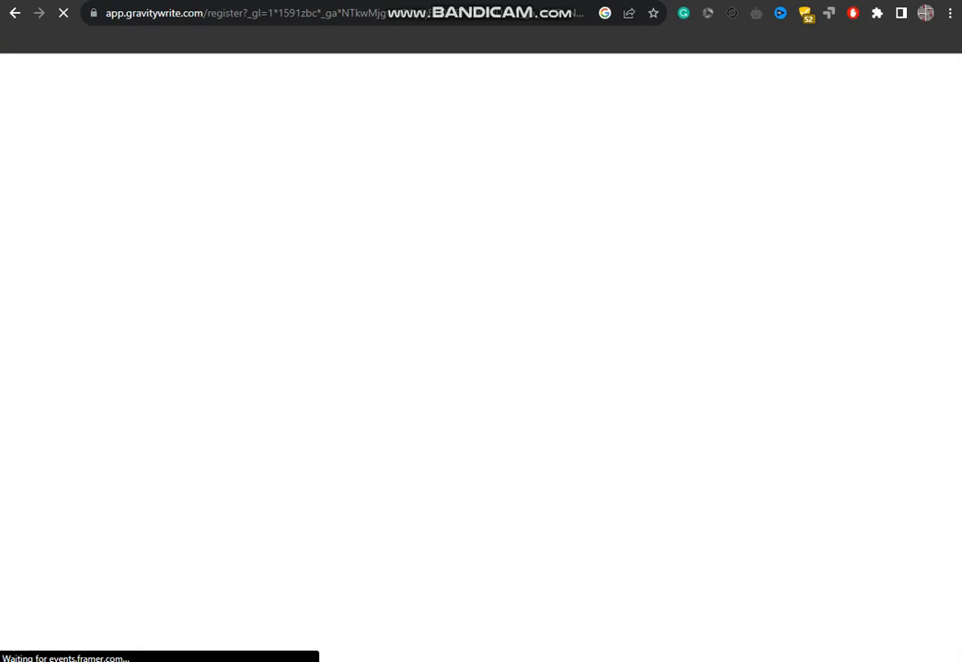
scroll(74, 414, down, 4)
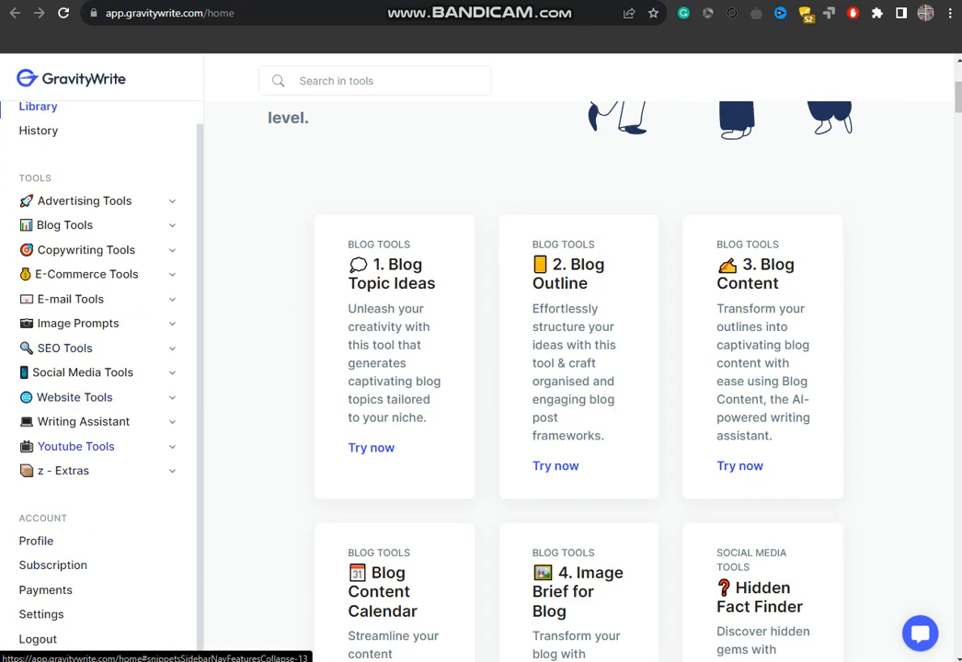
click(76, 446)
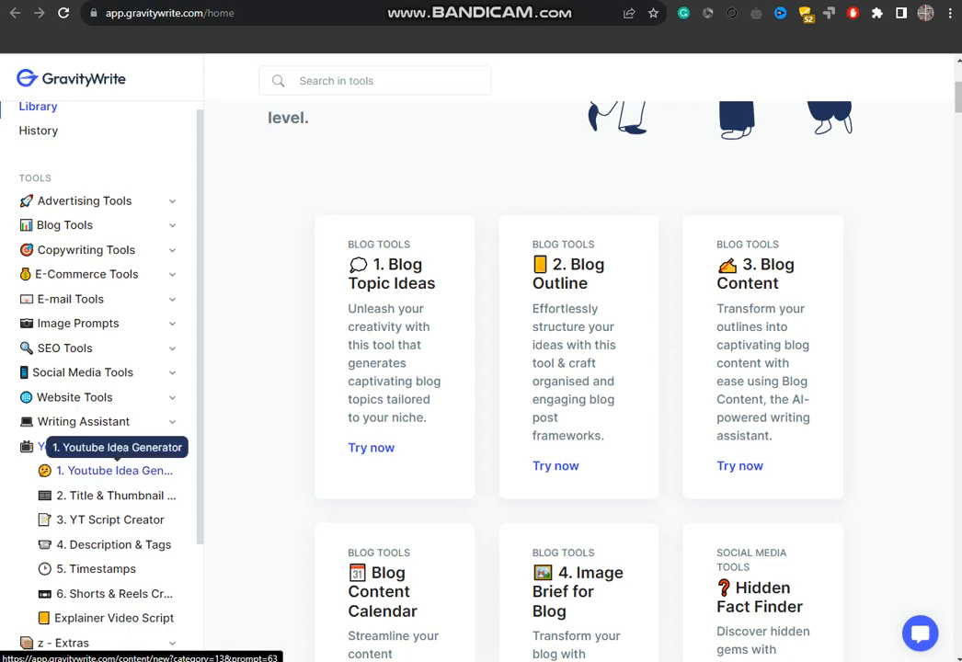
click(115, 470)
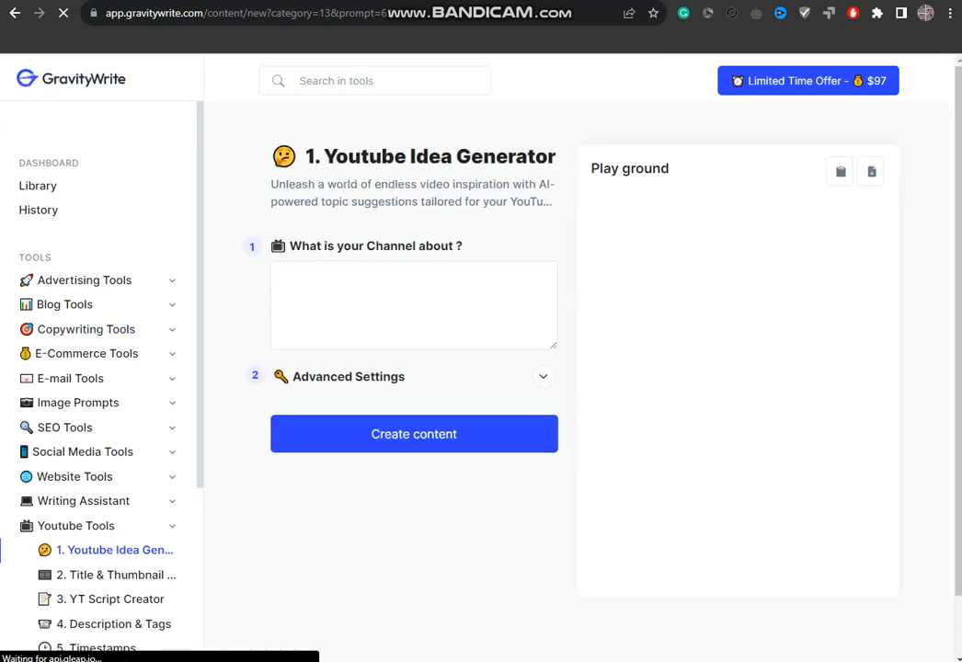
Paste the copied channel description as the channel topic and generate YouTube video ideas from it
scroll(101, 381, down, 3)
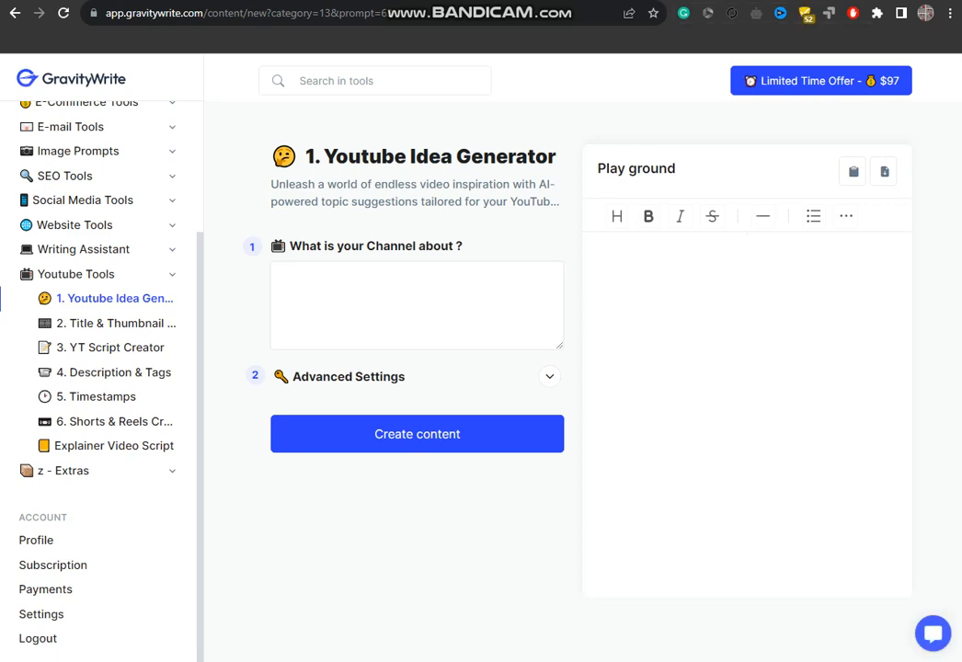
click(282, 277)
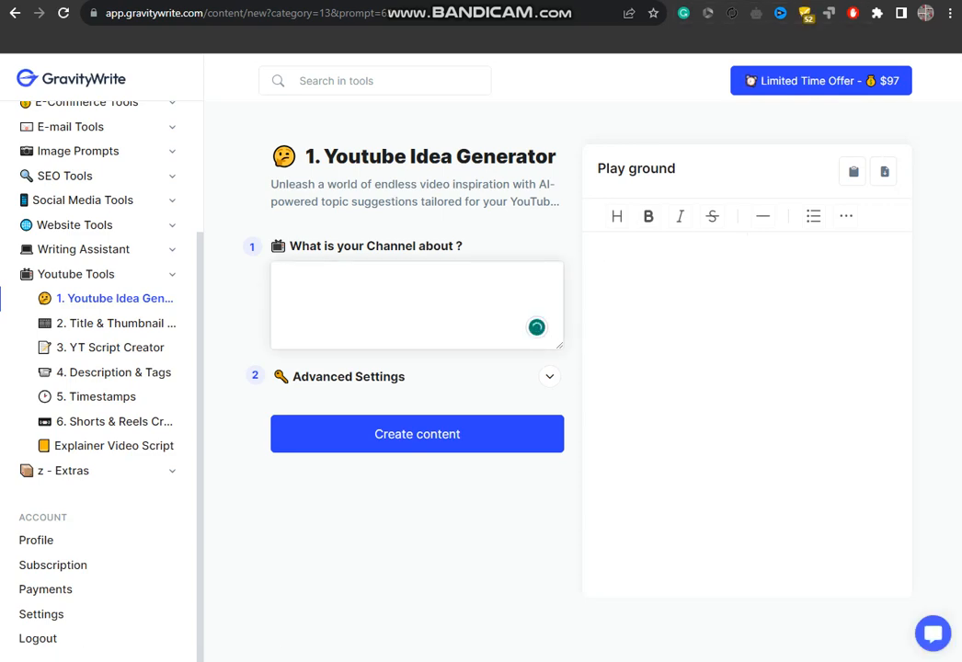
key(ctrl+v)
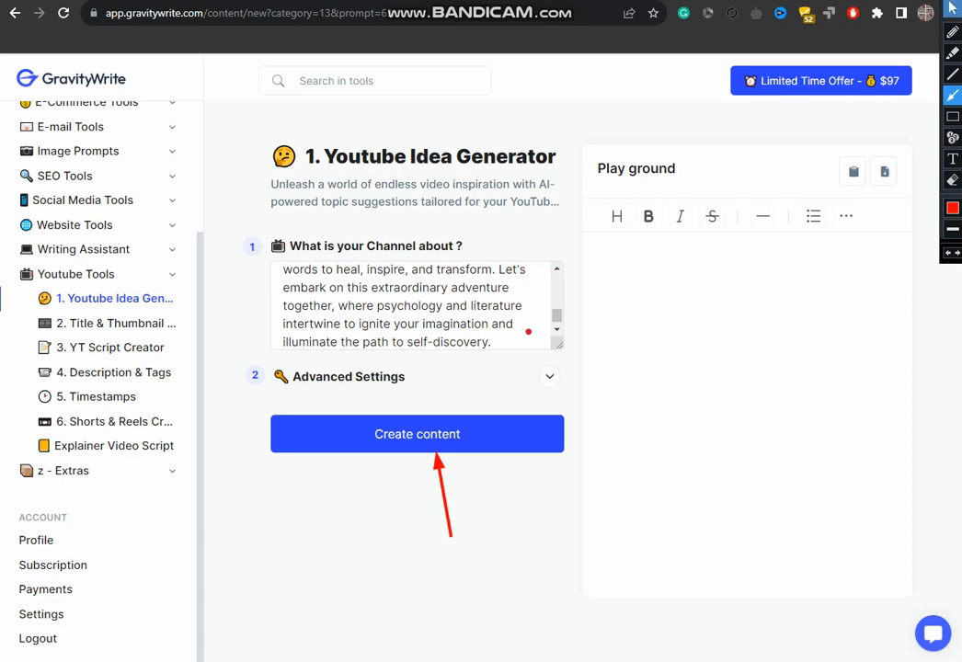
key(Escape)
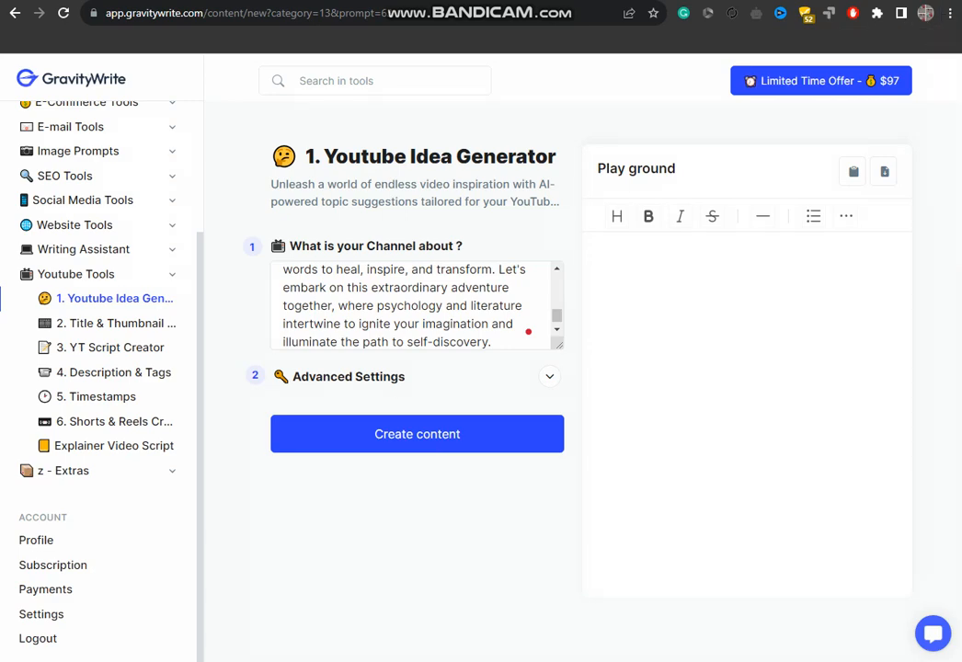
click(417, 433)
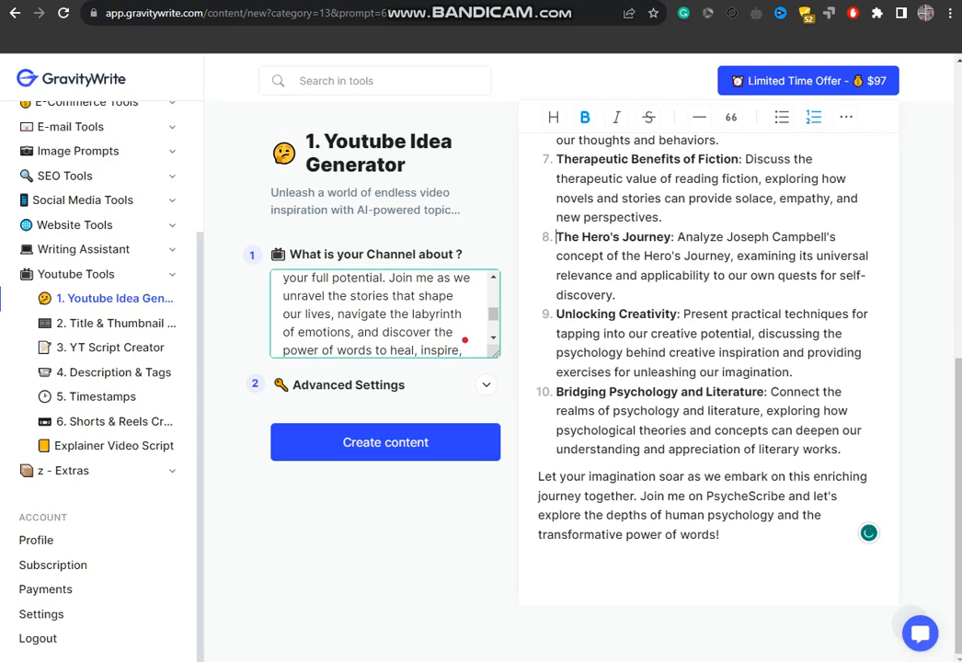
Copy "The Hero's Journey" idea from the generated list and paste it as the keywords in Title & Thumbnail Ideas
drag(557, 236, 615, 295)
key(ctrl+c)
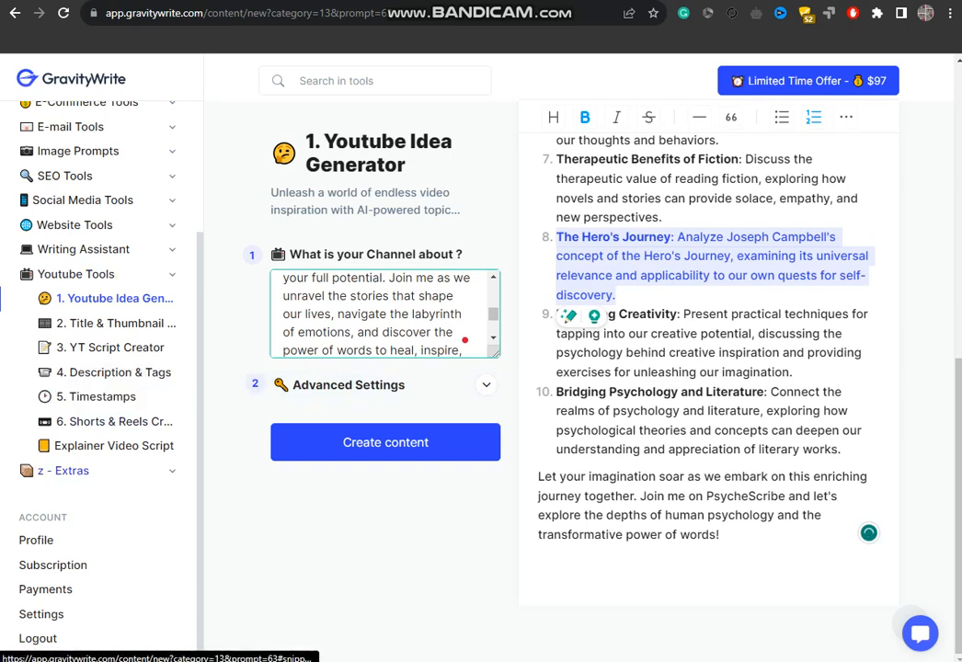
click(116, 323)
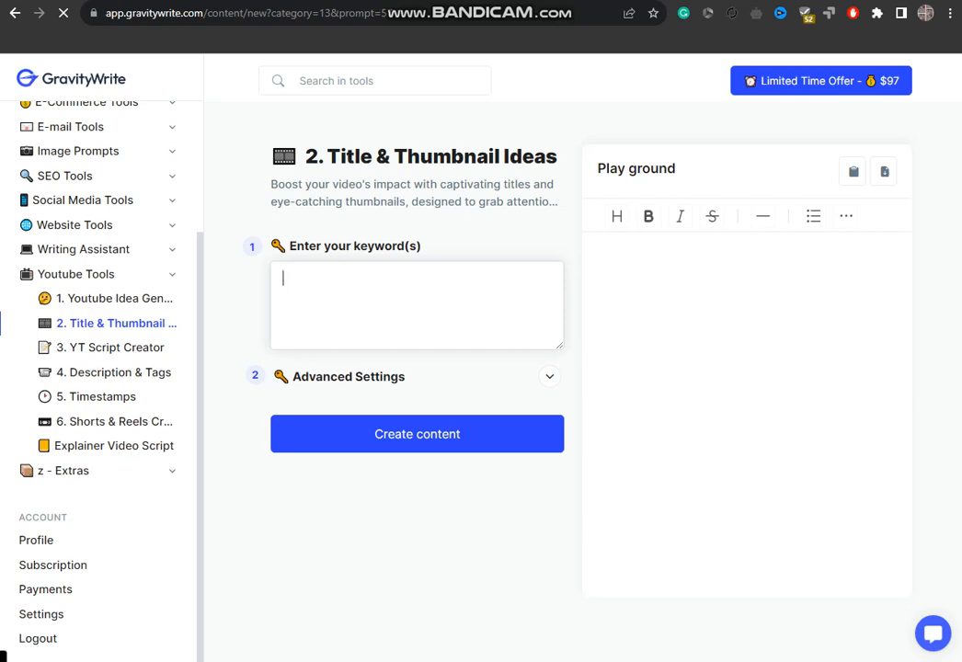
key(ctrl+v)
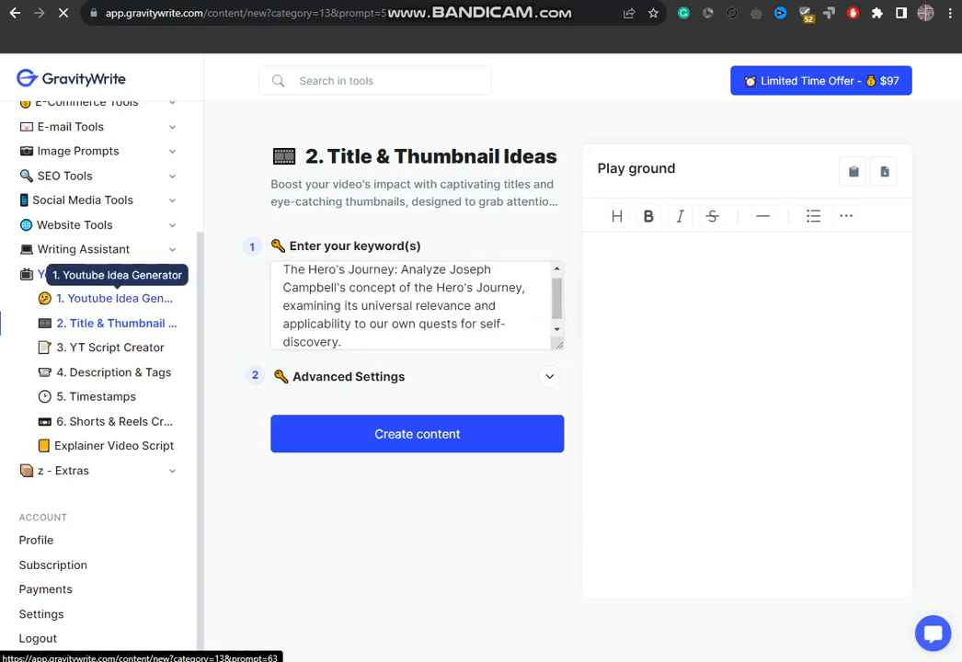
click(111, 298)
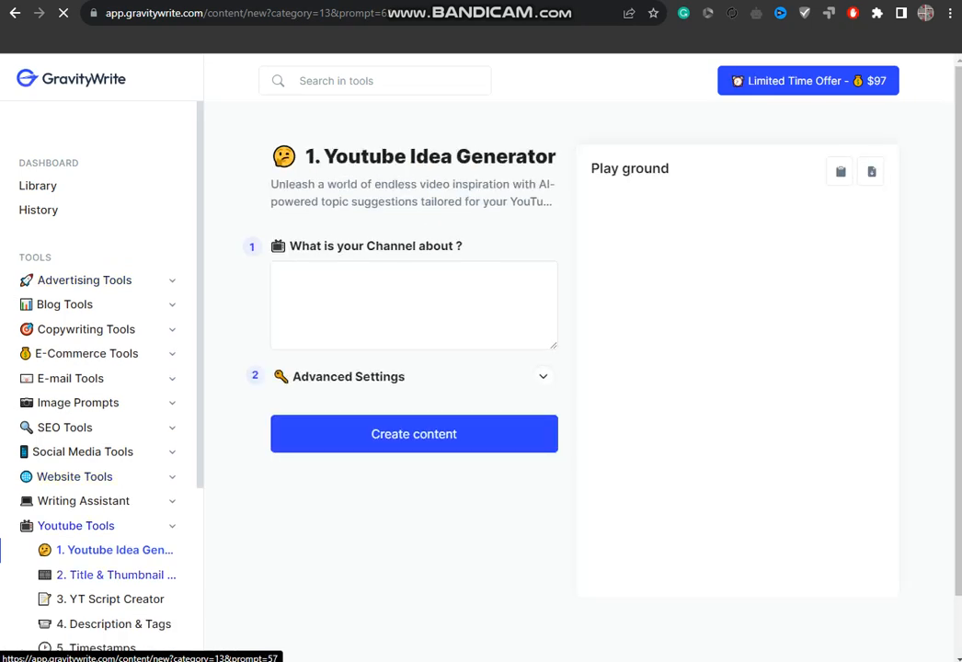
click(115, 575)
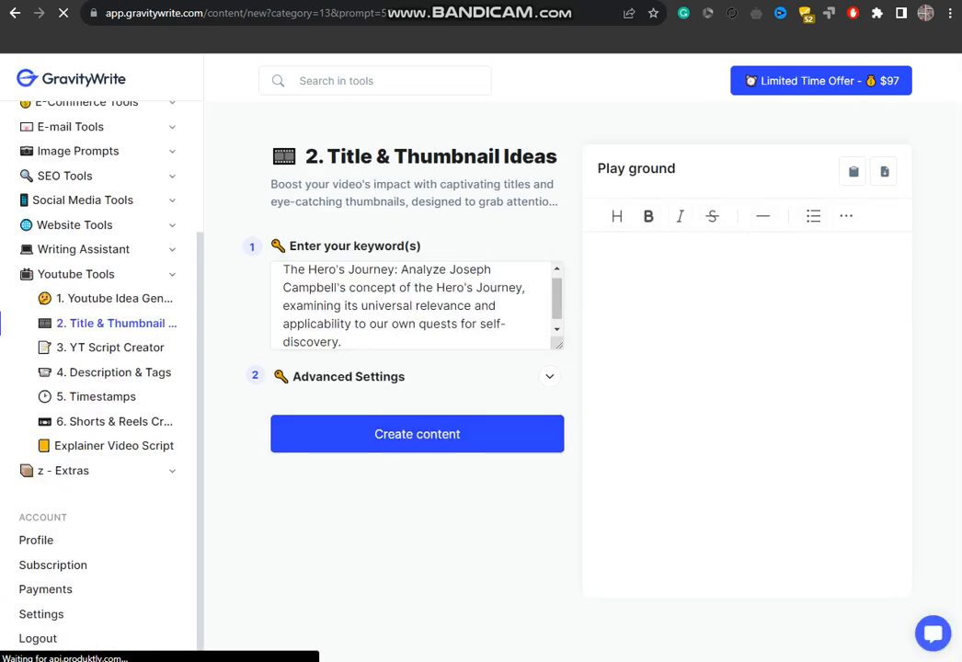
Draw two red annotation arrows, one towards Create content and one in the Play ground area, and clear them
key(ctrl+alt+d)
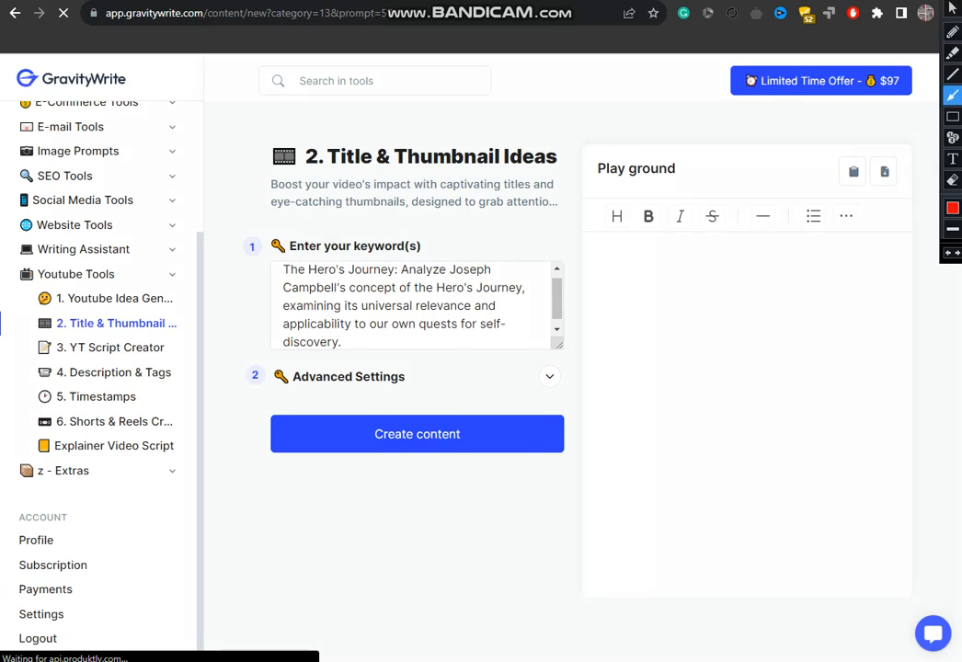
drag(562, 526, 538, 467)
drag(649, 578, 681, 520)
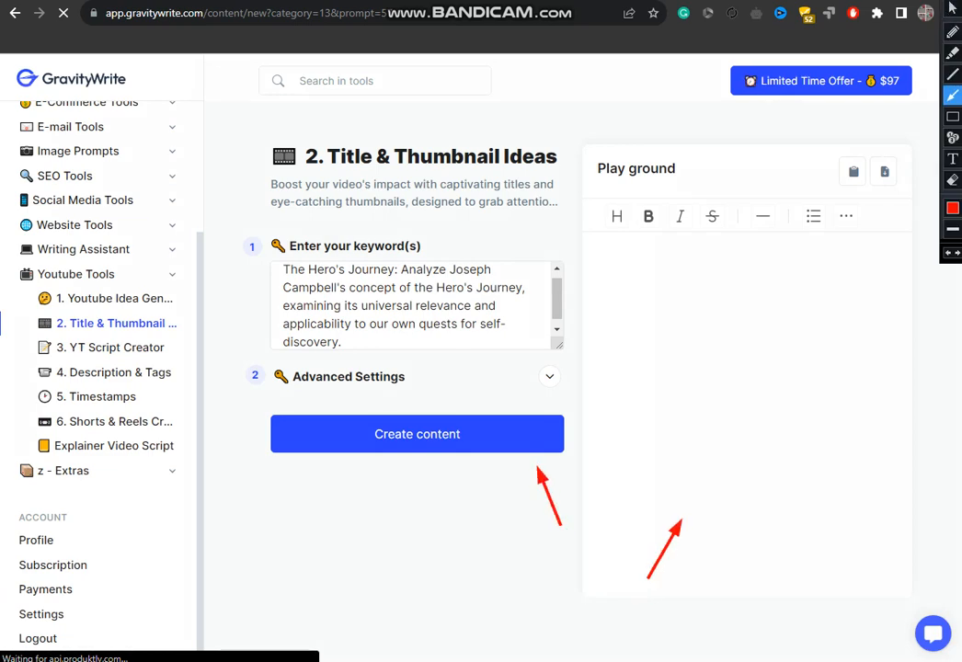
key(ctrl+alt+d)
Generate title and thumbnail ideas, and copy the "Are You Stuck? Find Your Path with the Hero's Journey" title with its thumbnail concept
click(417, 435)
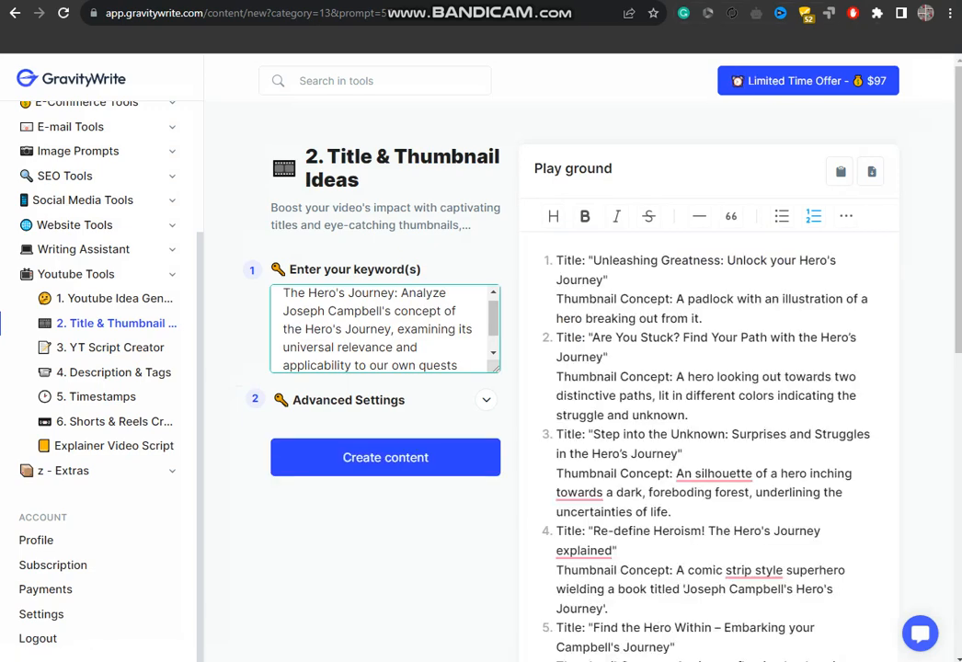
drag(555, 337, 688, 414)
key(ctrl+c)
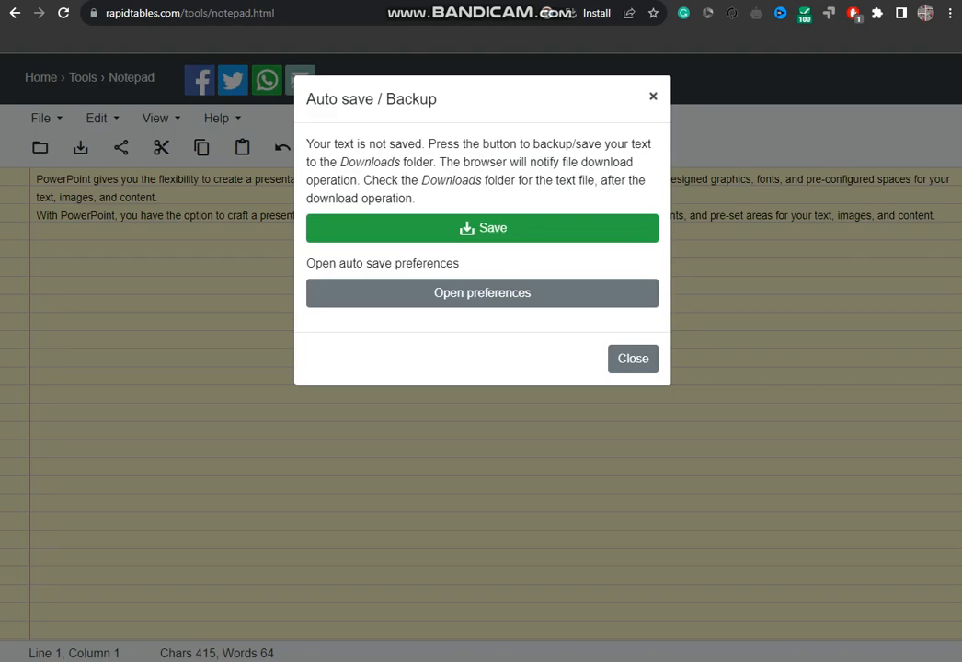
Dismiss the auto save dialog in the online Notepad and paste the copied title and thumbnail concept below the existing text
click(653, 96)
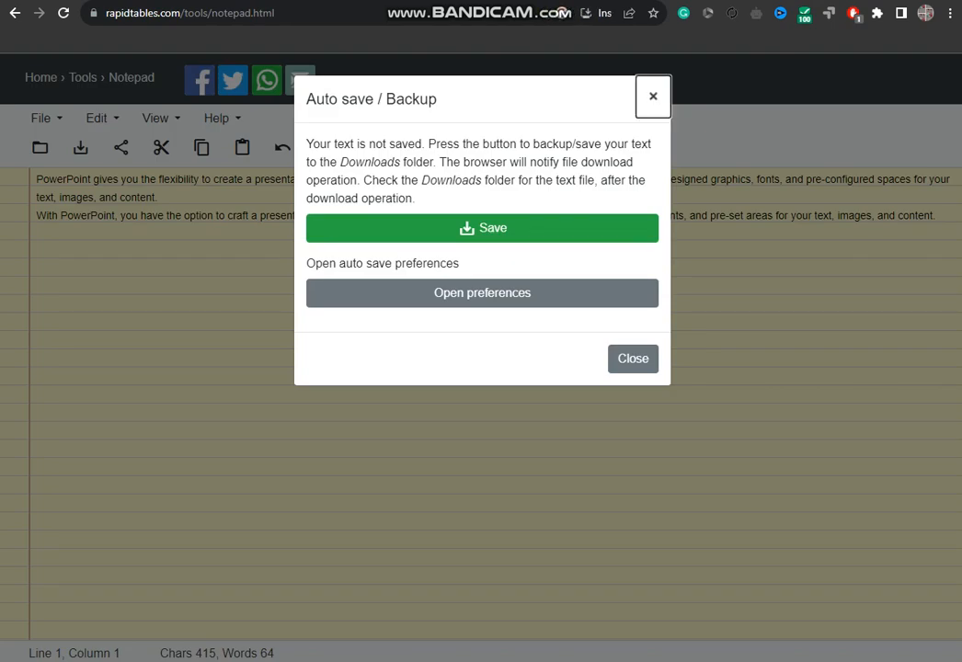
click(37, 234)
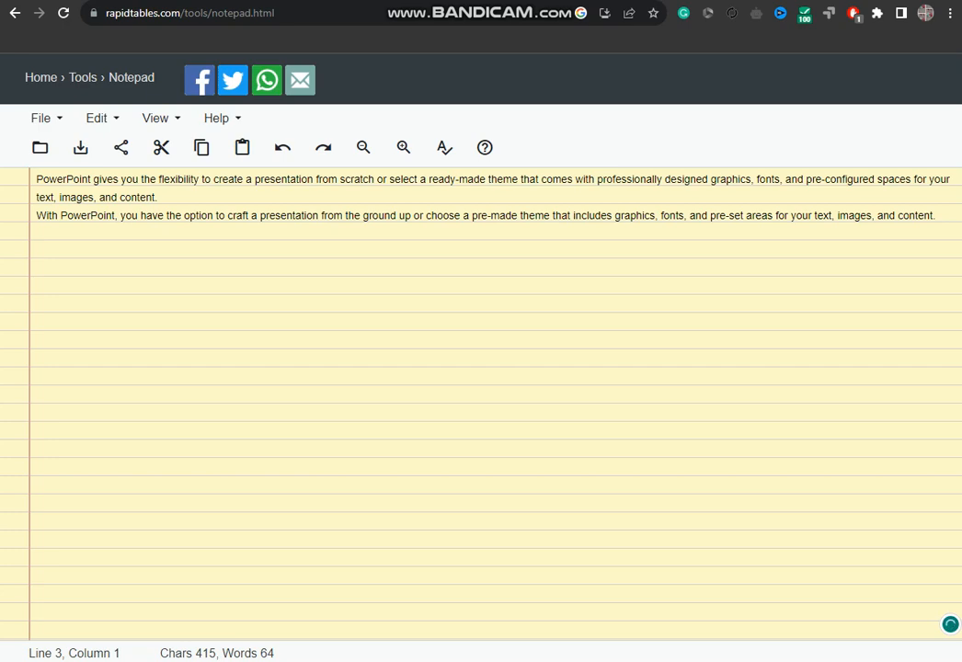
key(Return)
key(ctrl+v)
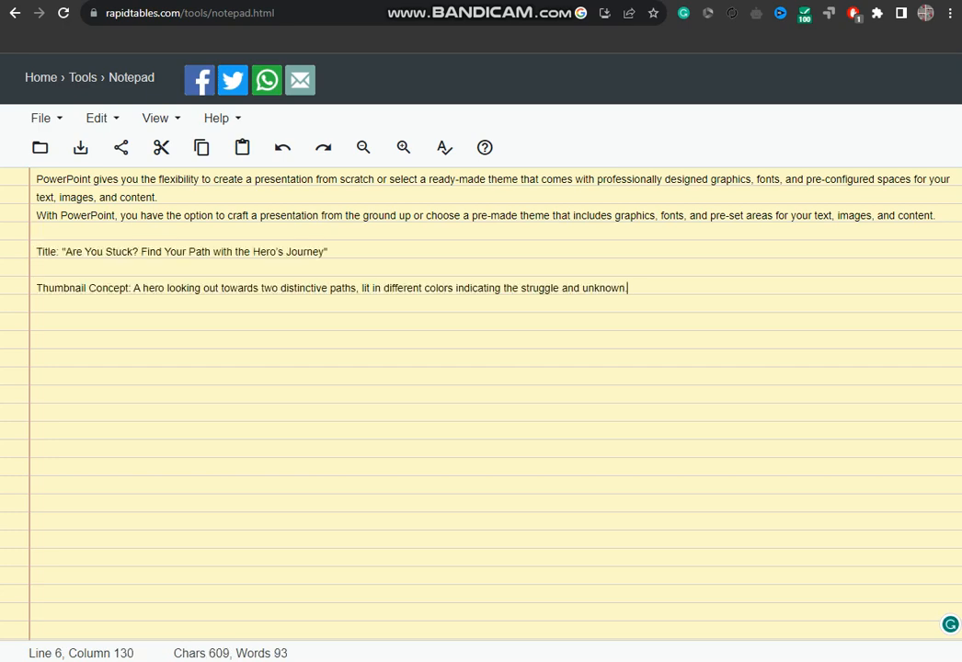
Back in GravityWrite's YT Script Creator, remove the thumbnail concept from the pasted text and generate a video script from the title alone
click(644, 2)
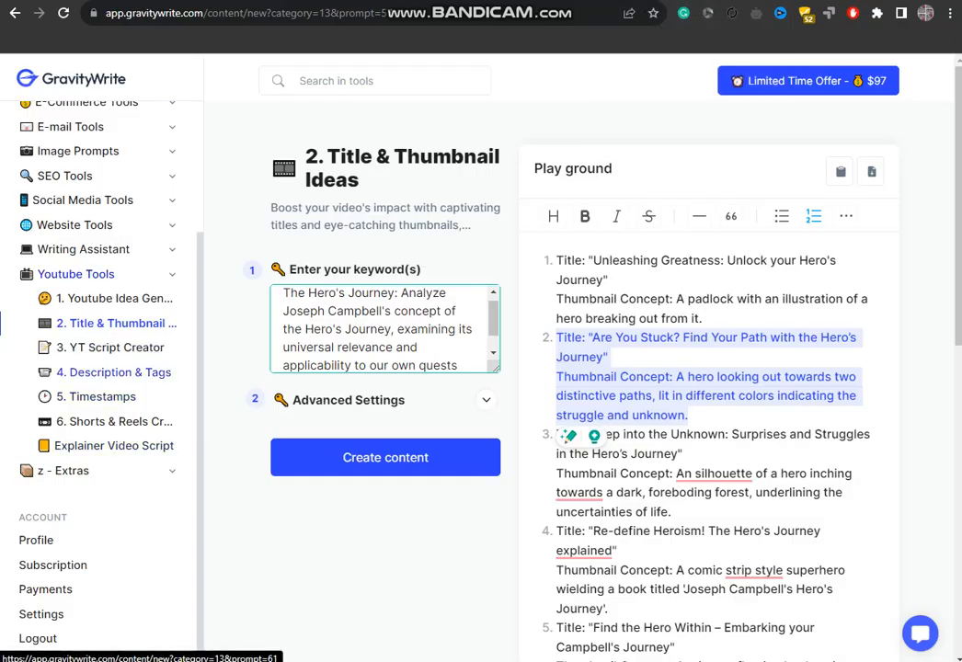
click(110, 348)
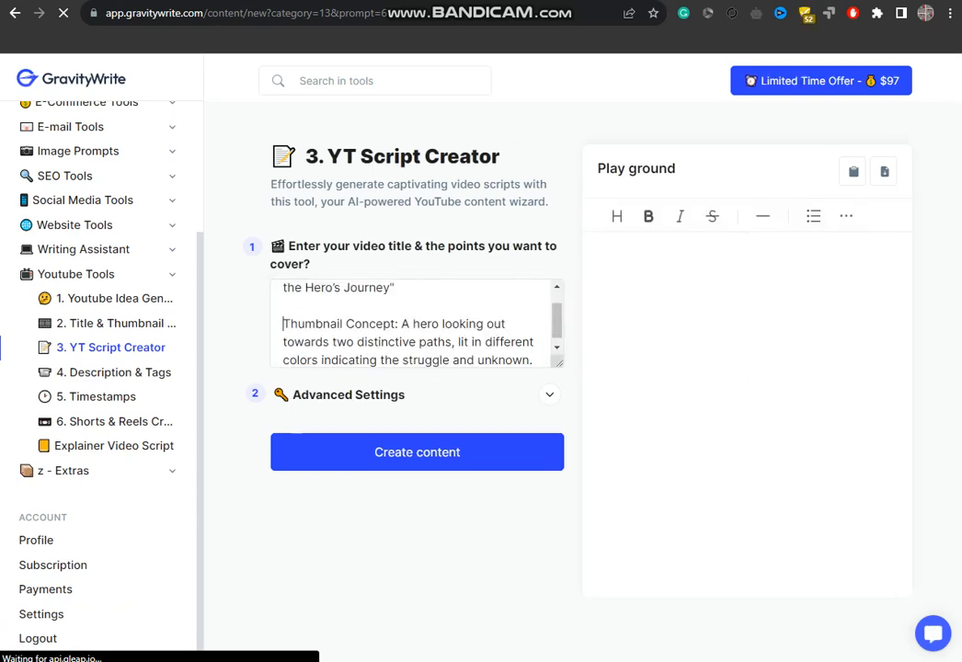
drag(283, 321, 534, 352)
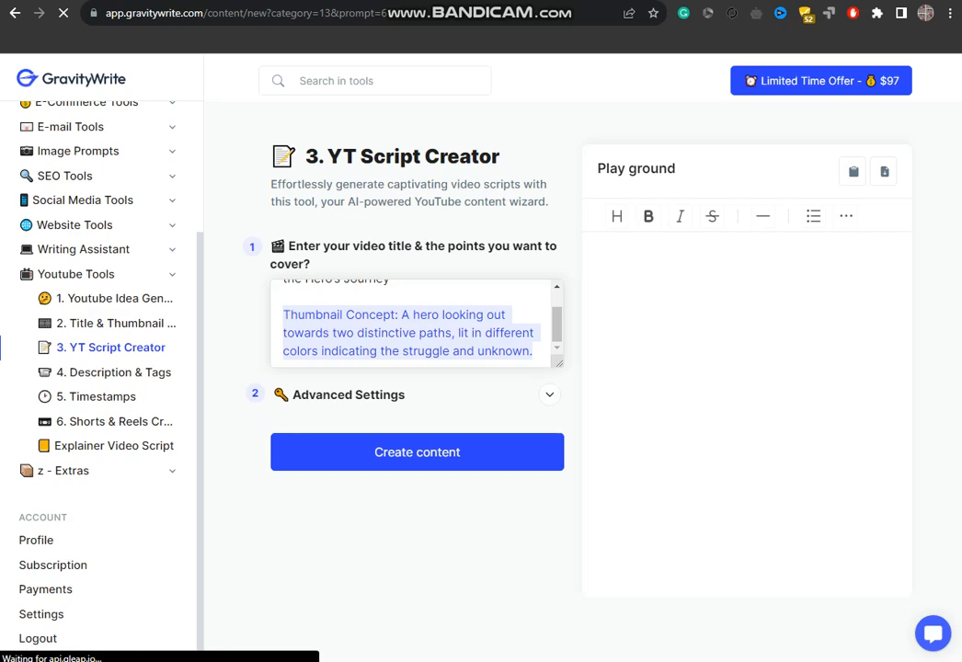
key(BackSpace)
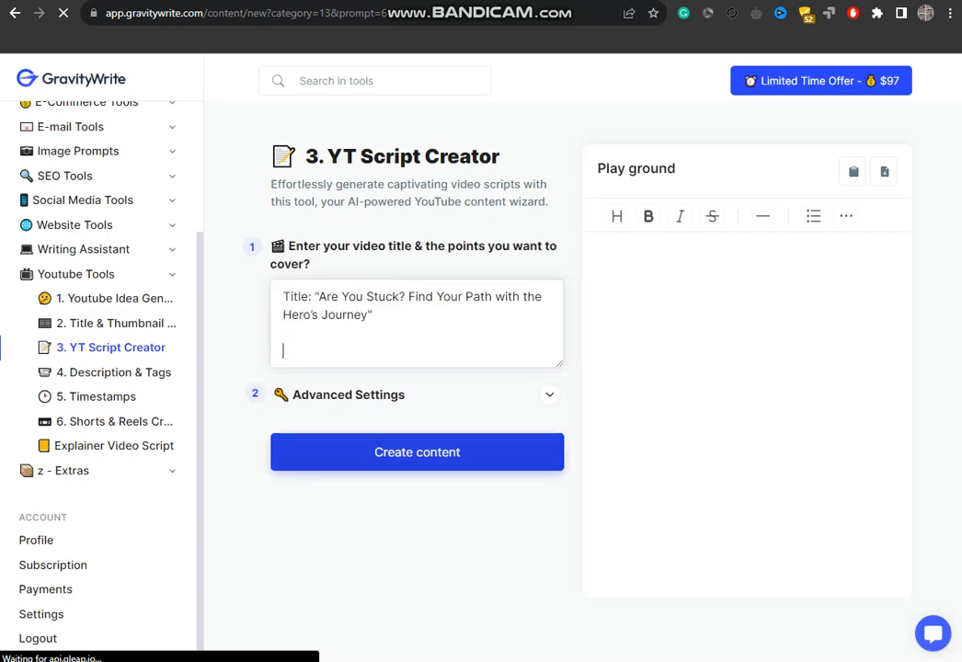
click(417, 451)
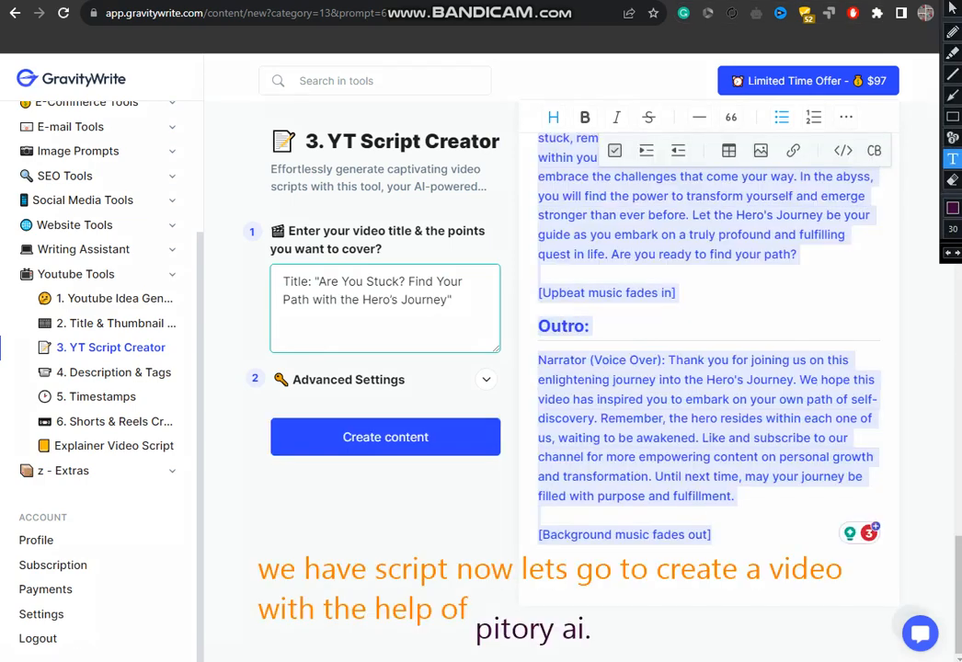
Clear the existing screen annotation and write the text annotation "lets create video with the script with pictori ai" across the lower part of the page
key(Escape)
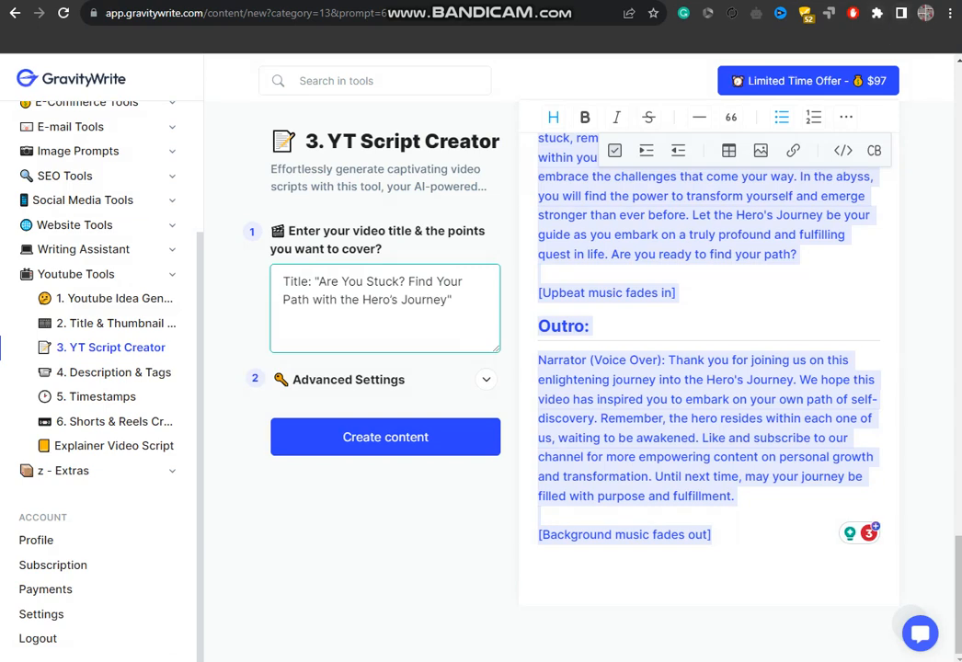
key(ctrl+alt+d)
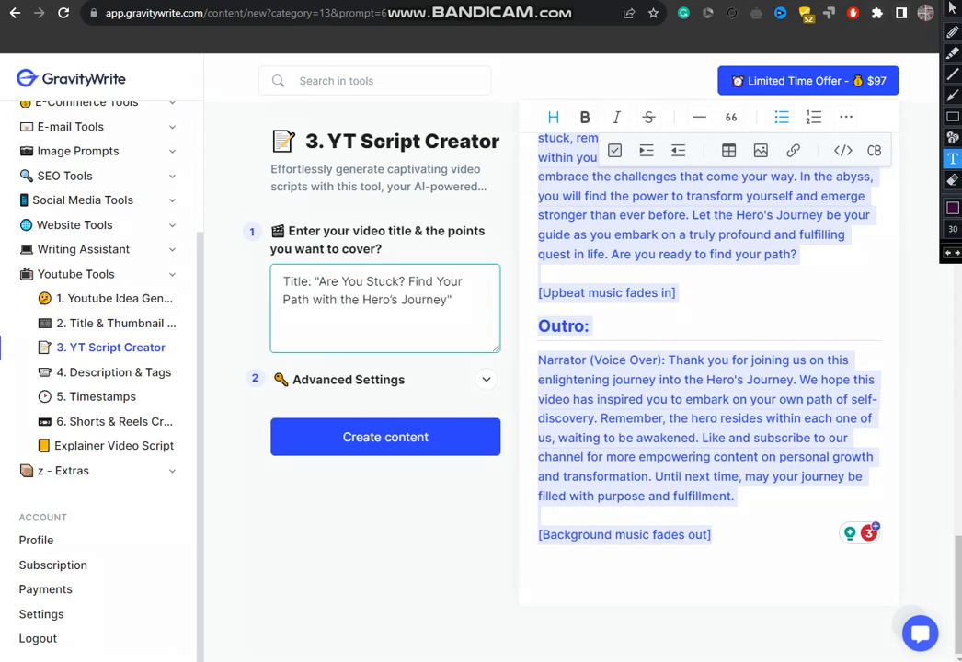
click(246, 577)
text(lets cr)
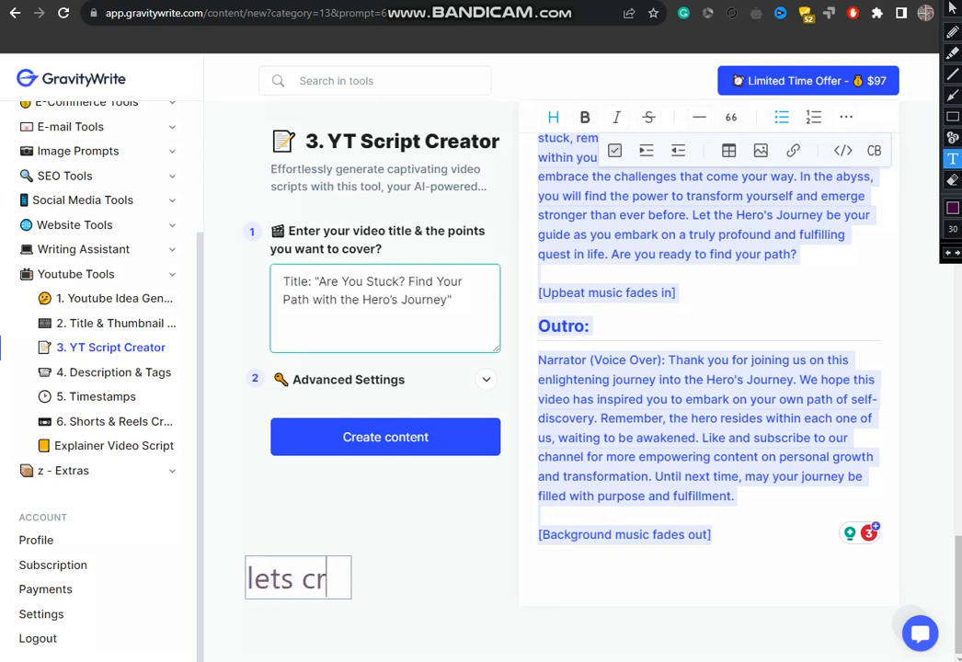
text(eate )
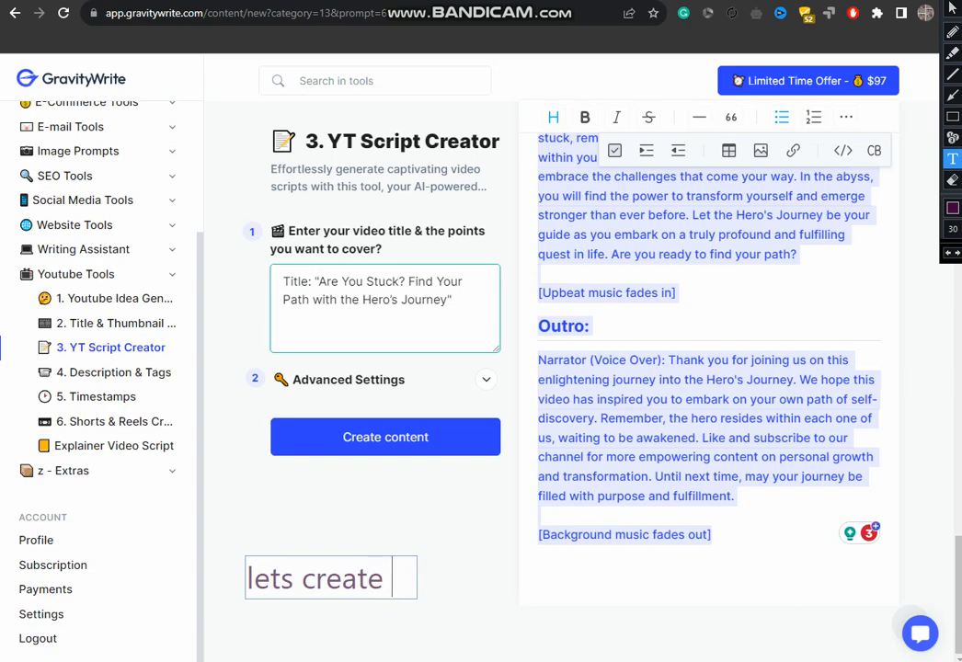
text(video wi)
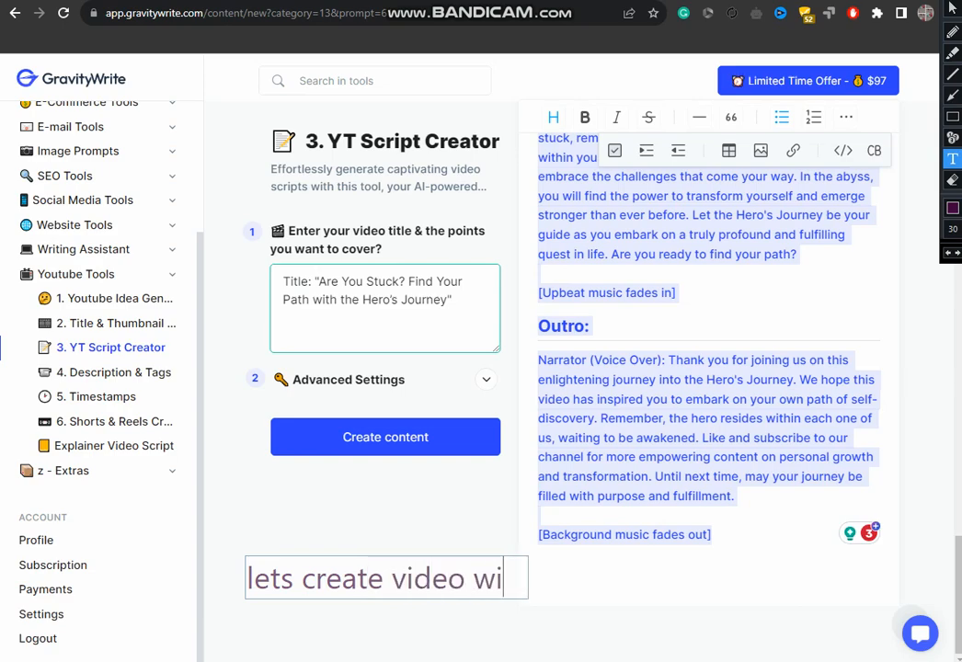
text(th the sc)
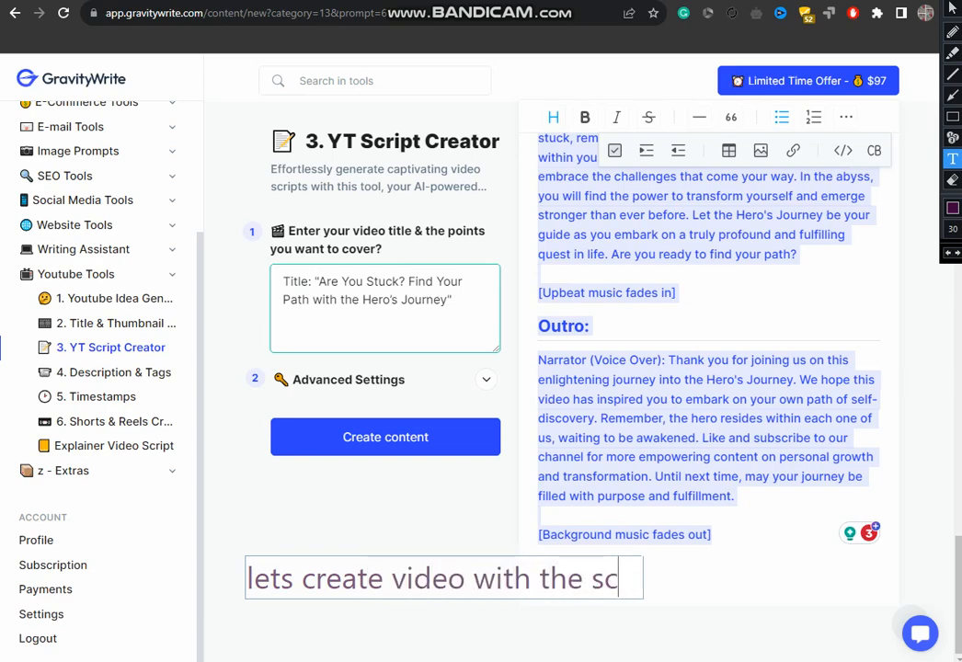
text(ript)
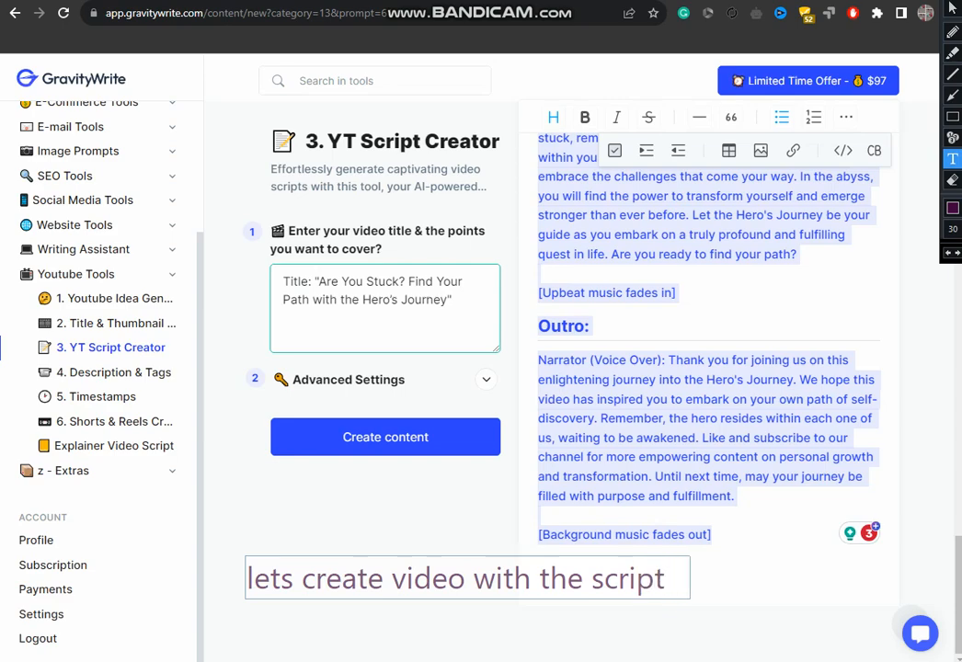
text(wi)
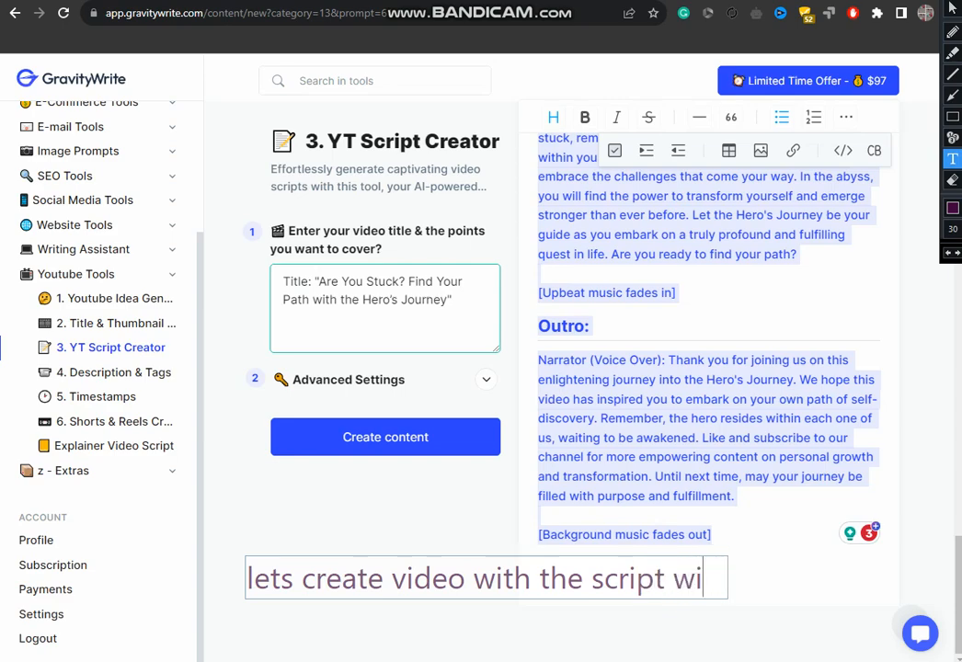
text(th pictor)
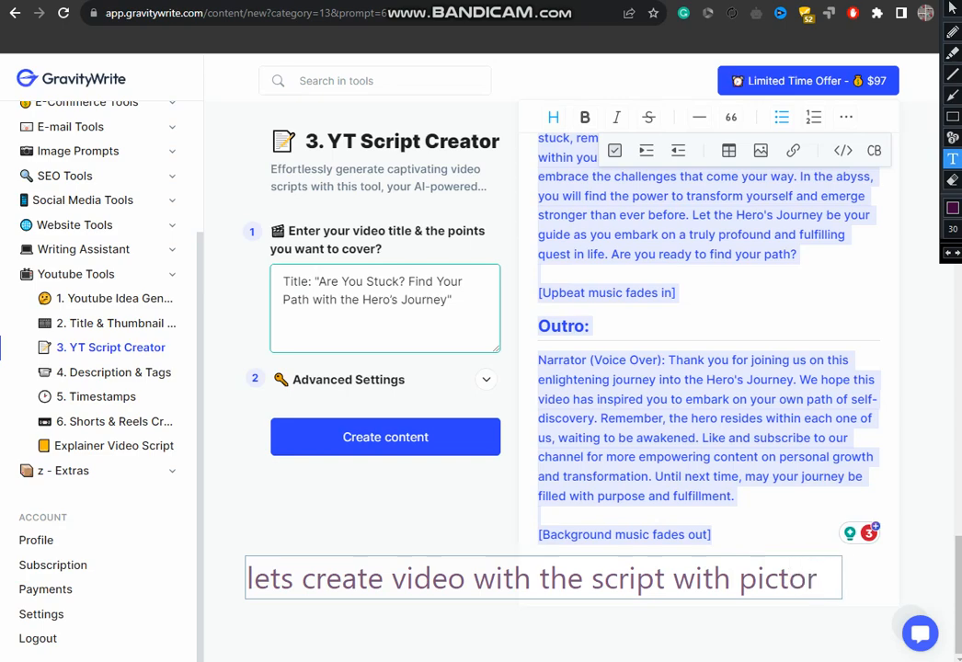
text(i ai)
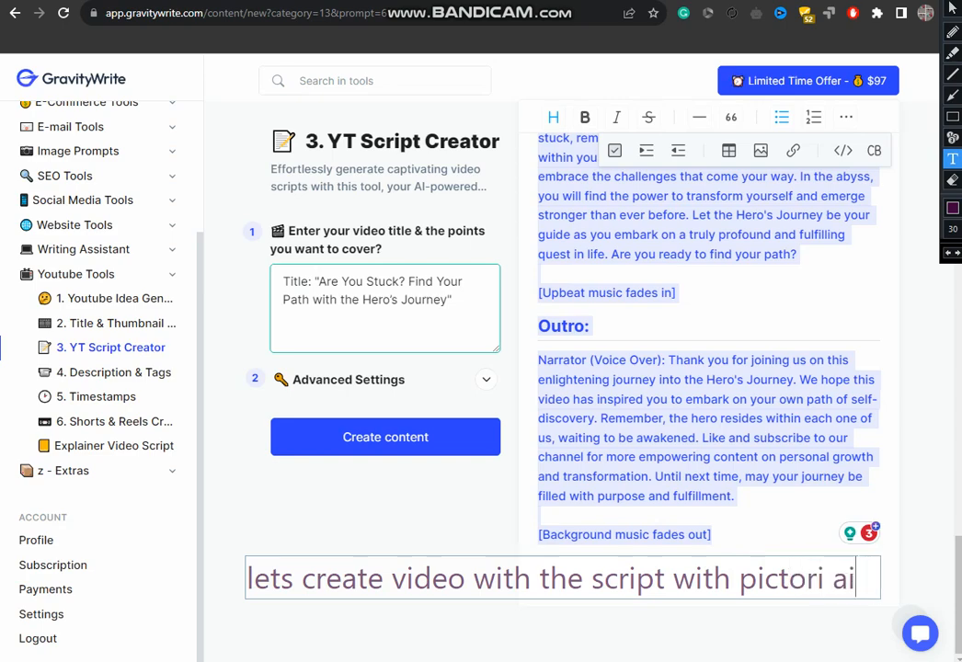
key(Return)
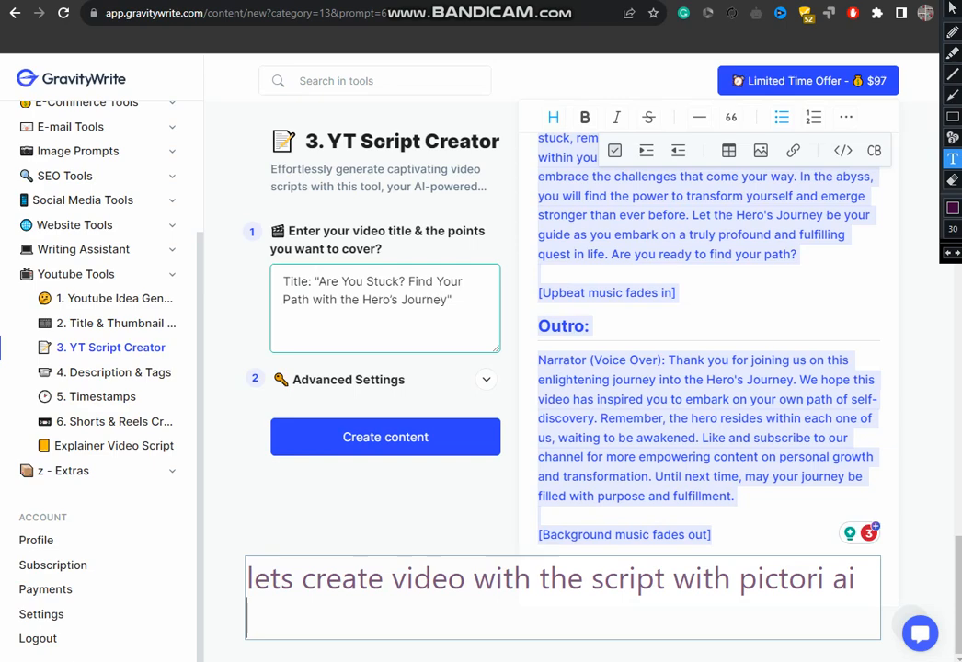
Switch to the Pictory login page, mark Continue with Google, Email and Password with red annotation arrows, and clear all annotations
key(ctrl+Tab)
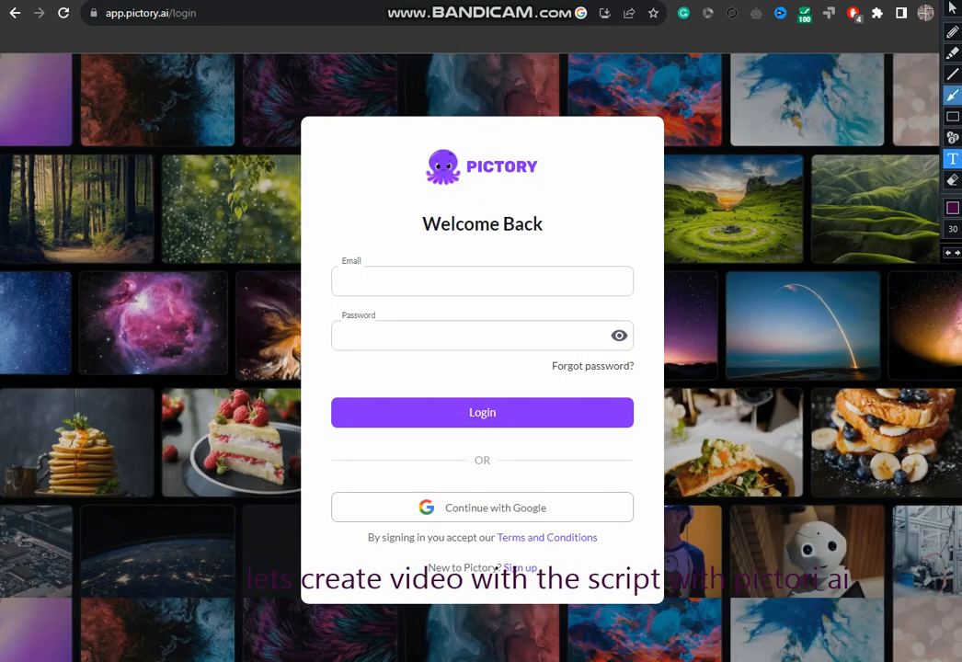
click(952, 95)
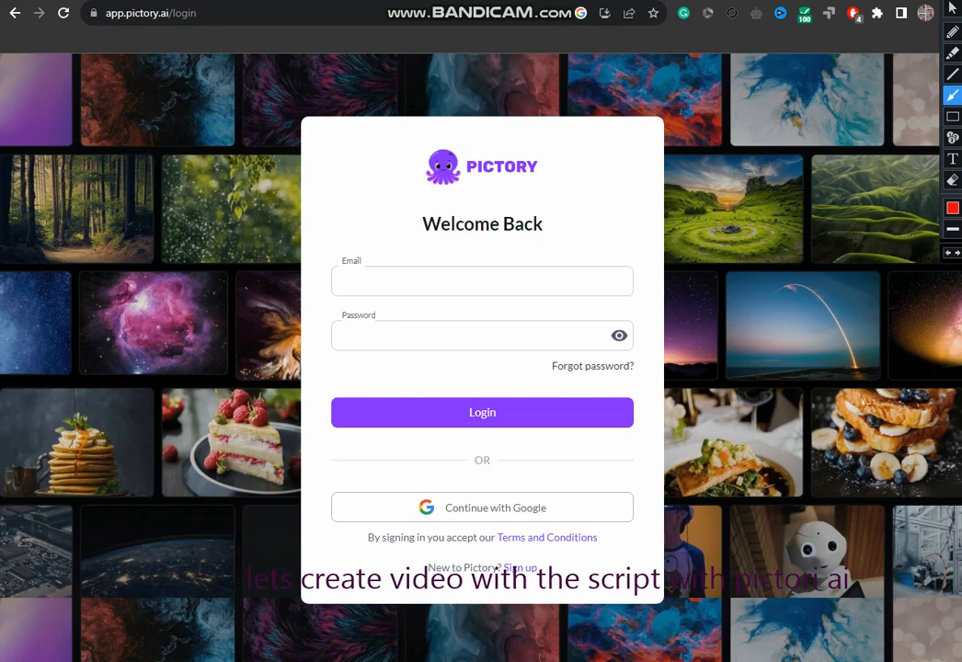
drag(351, 552, 394, 521)
drag(316, 308, 367, 278)
drag(370, 385, 419, 333)
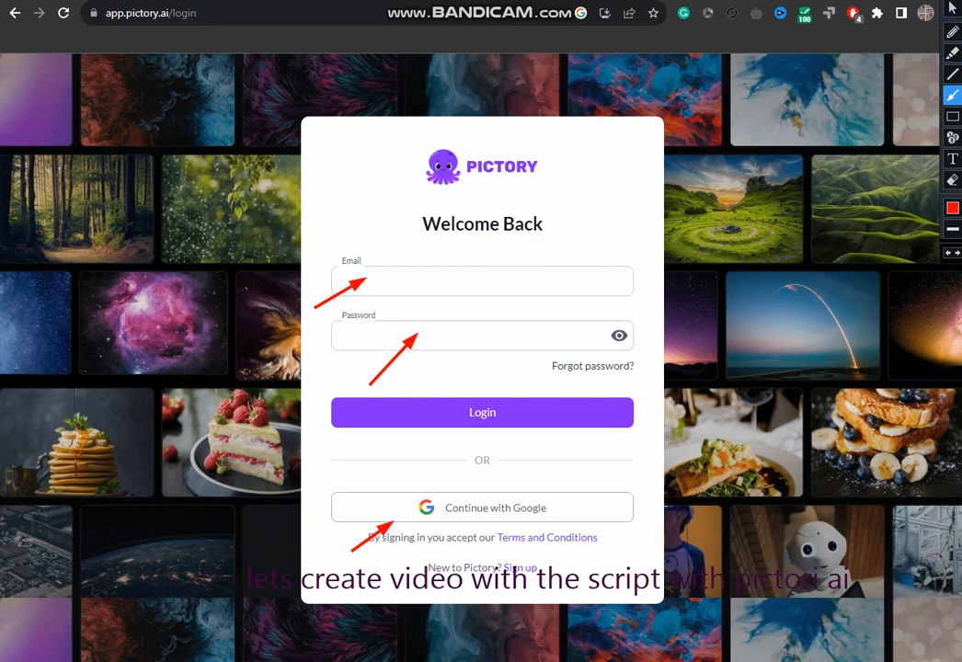
key(Escape)
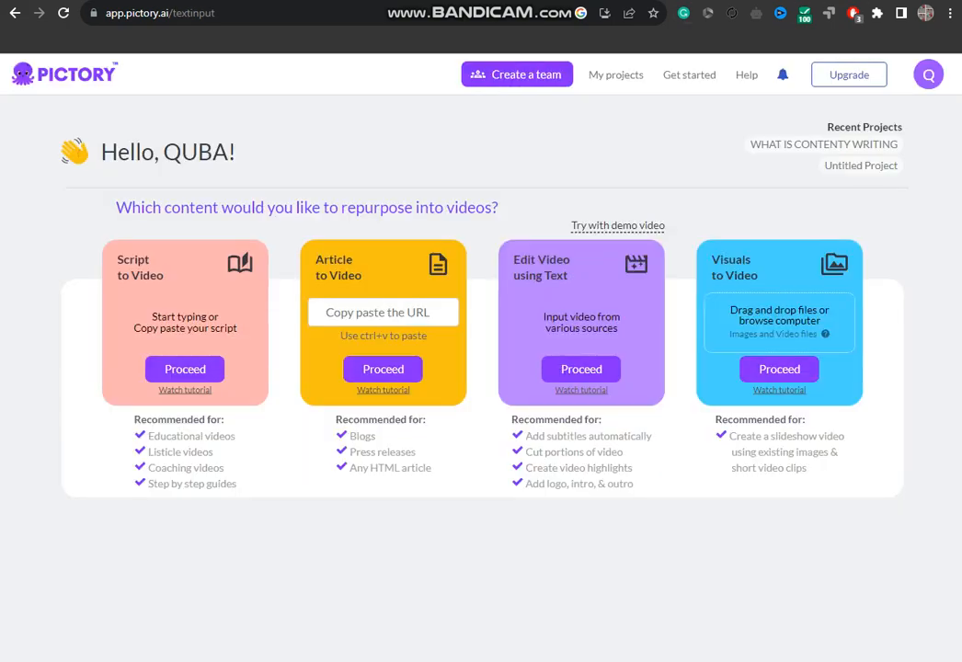
Draw red annotation arrows at the Script to Video card and its four recommended uses, and clear them
key(ctrl+alt+d)
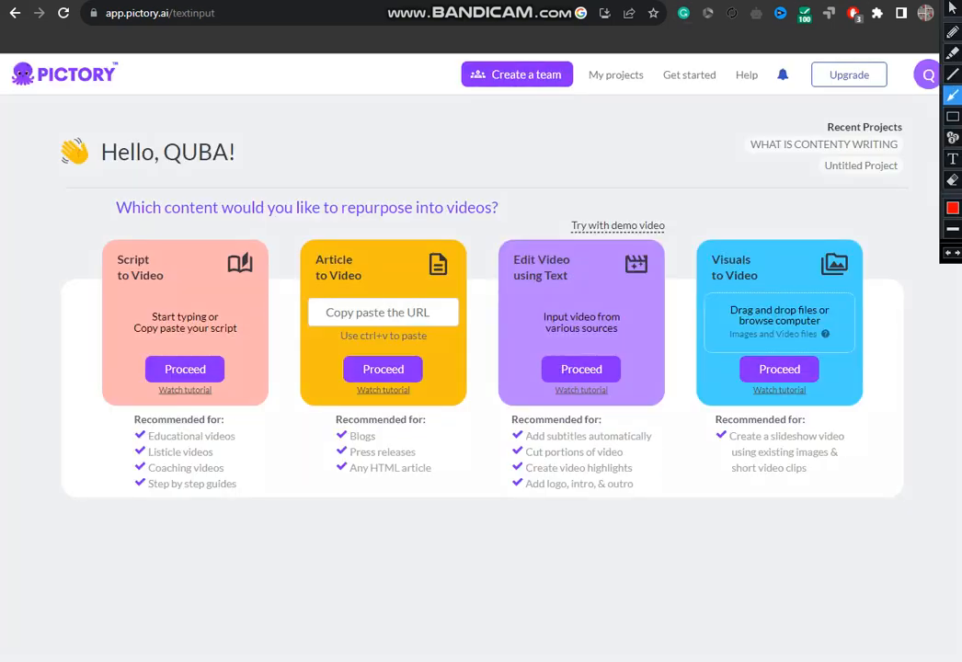
drag(20, 490, 115, 405)
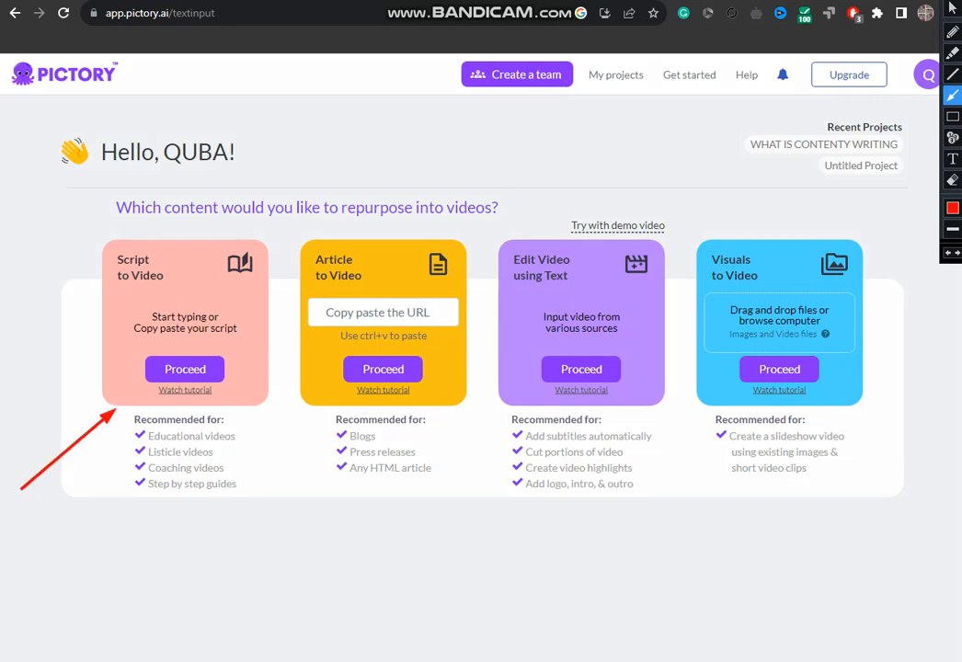
mouse_move(239, 459)
mouse_down()
mouse_move(221, 454)
mouse_move(245, 480)
mouse_up()
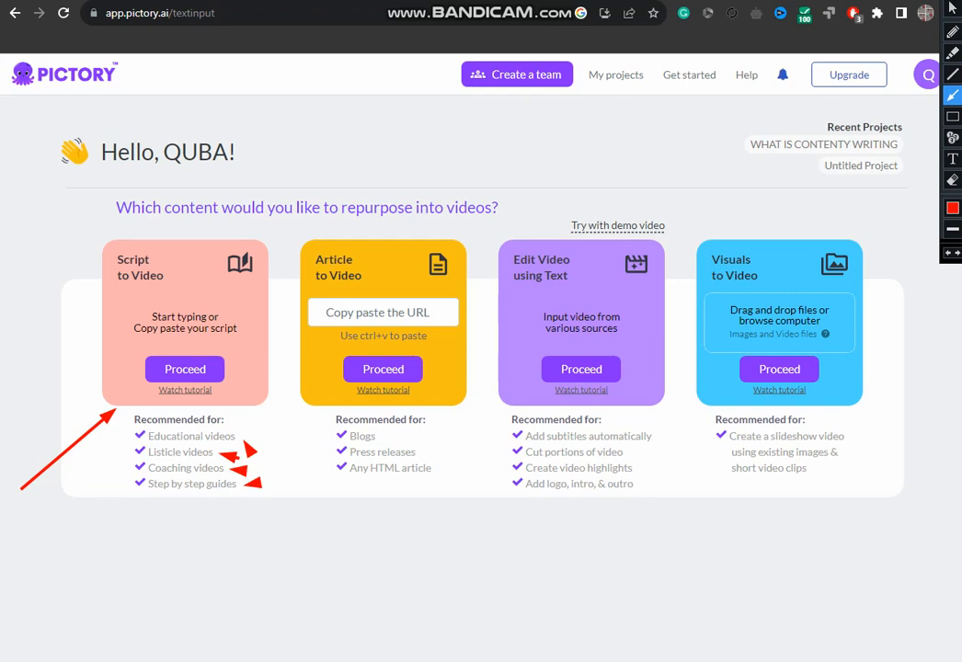
key(Escape)
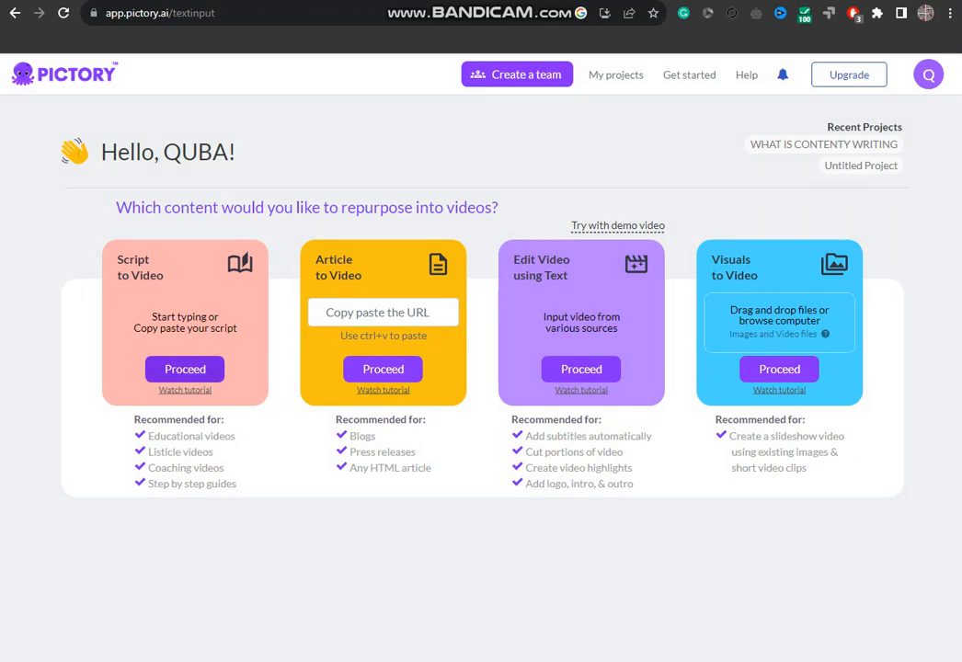
Start a Script to Video project and copy the title "Are You Stuck? Find Your Path with the Hero's Journey" from the online Notepad
click(184, 369)
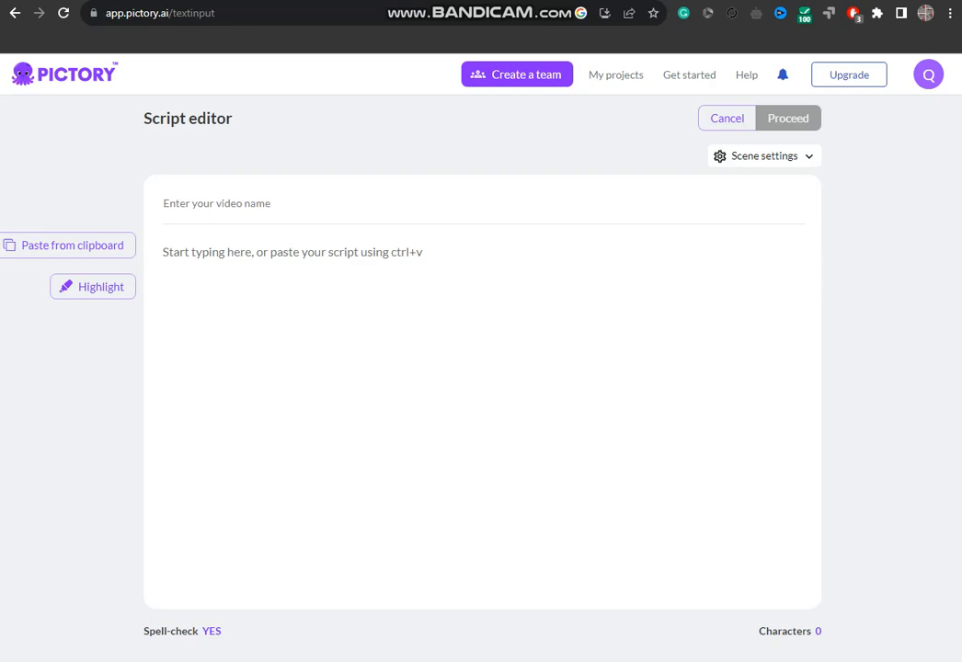
key(ctrl+Tab)
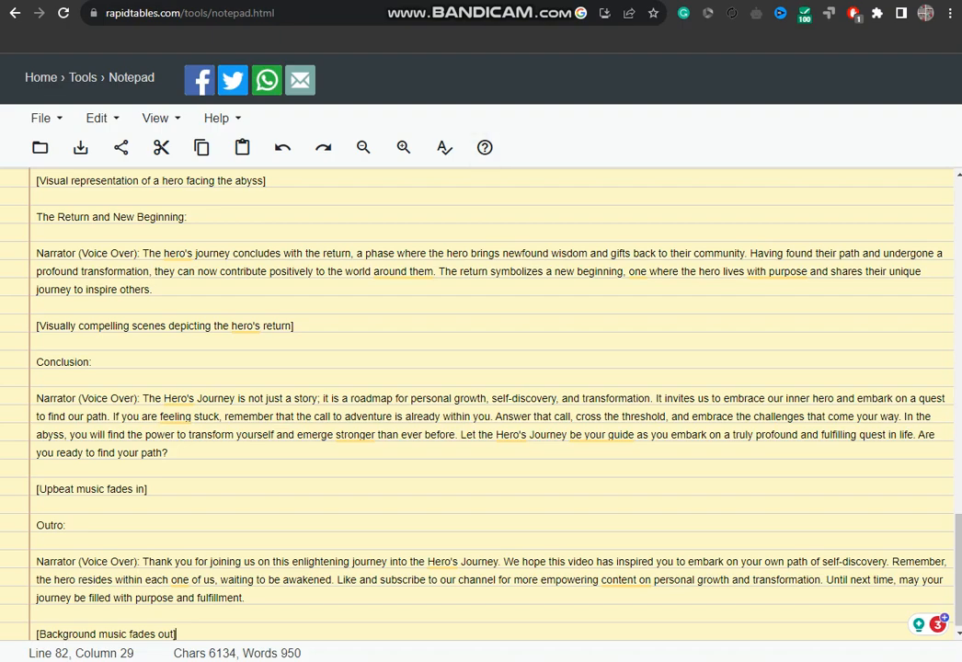
scroll(492, 405, up, 4)
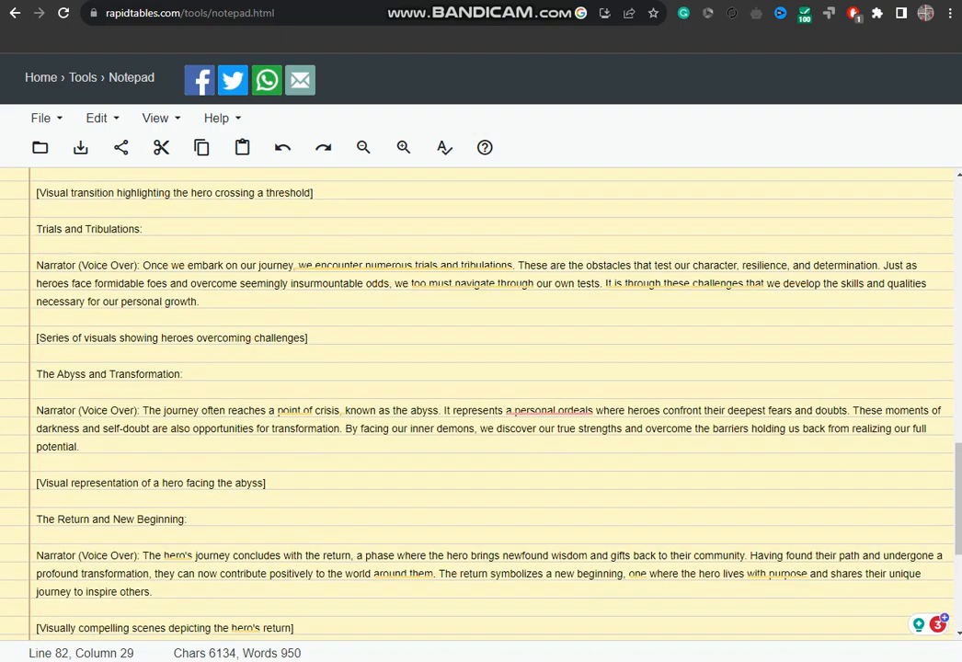
scroll(492, 405, up, 2)
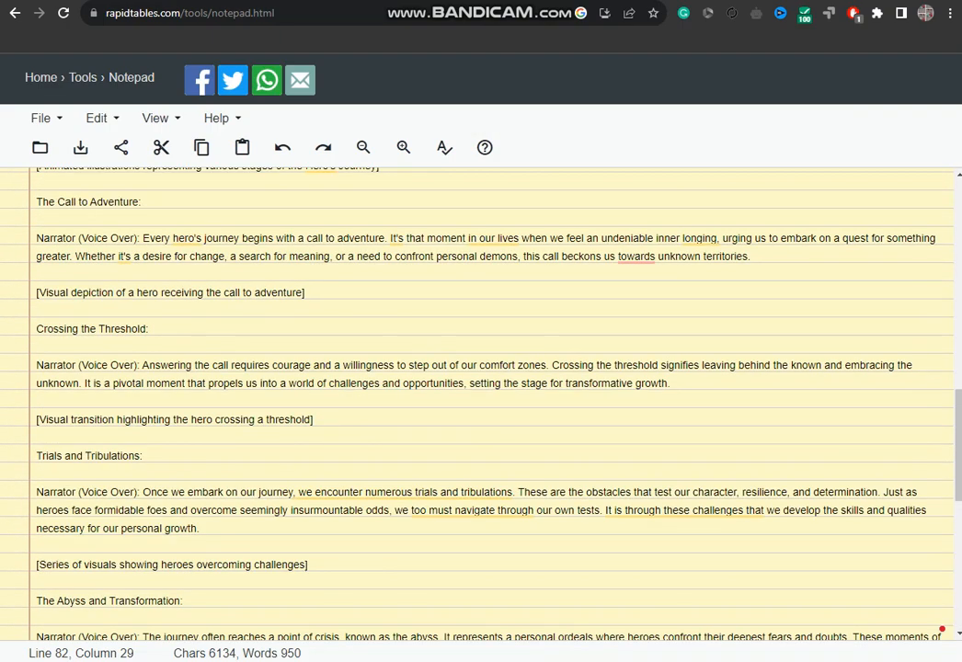
scroll(492, 405, up, 1)
scroll(492, 404, up, 6)
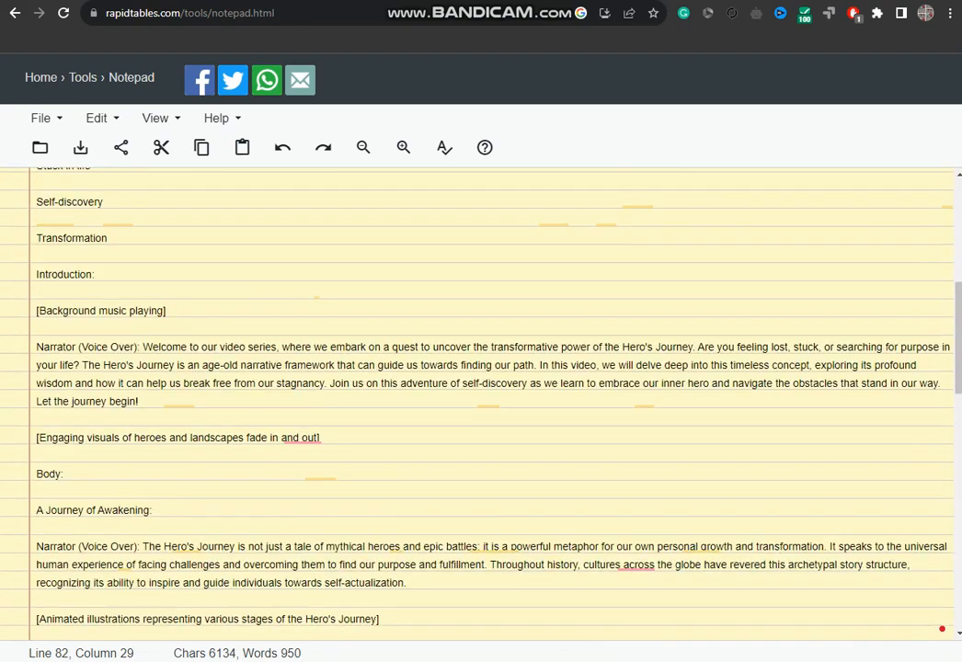
scroll(492, 405, up, 5)
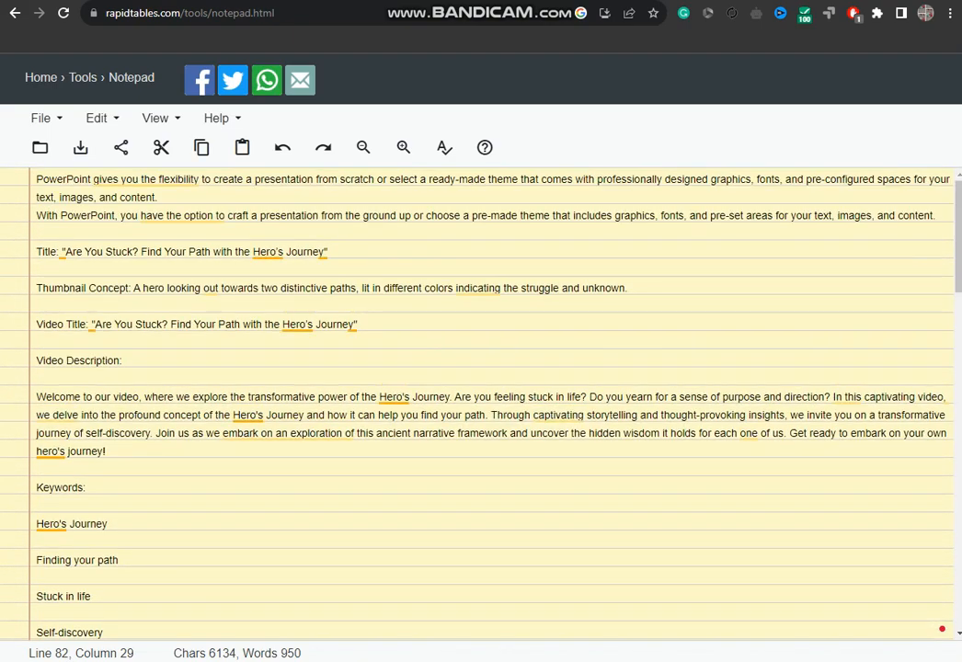
drag(66, 251, 324, 251)
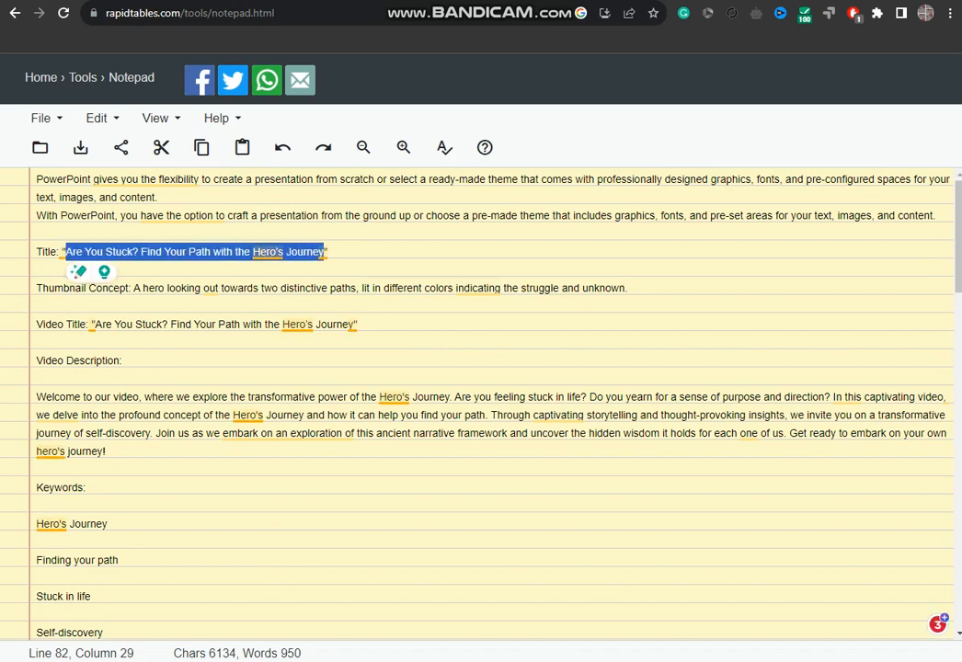
key(ctrl+c)
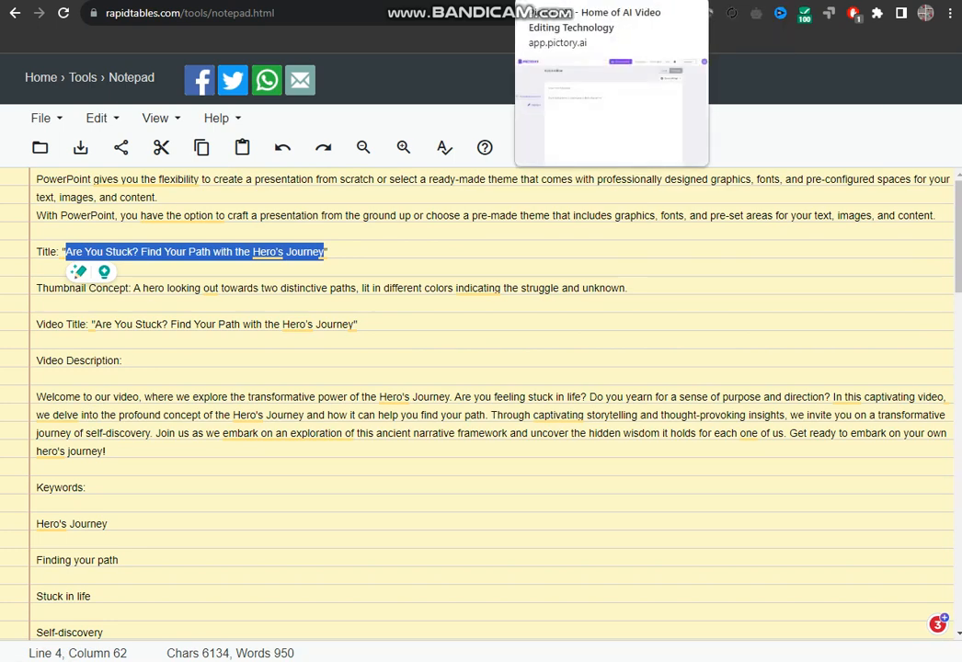
Back in Pictory's Script editor, paste the copied title "Are You Stuck? Find Your Path with the Hero's Journey" as the video name
click(571, 2)
click(163, 203)
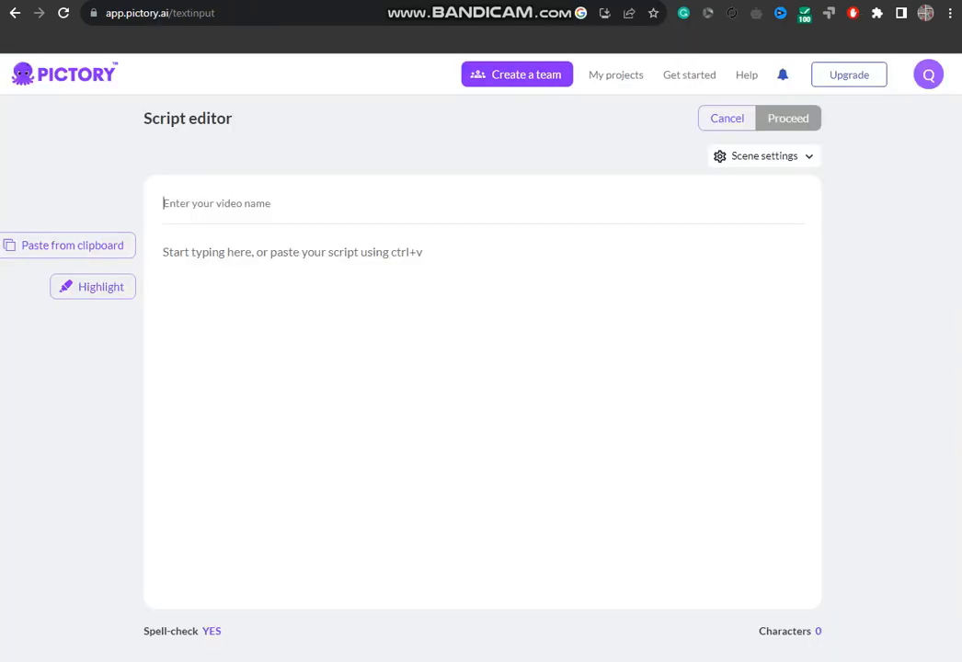
key(ctrl+v)
Copy the full generated script from GravityWrite, paste it into the body of Pictory's Script editor, and clear the arrow annotation beside Proceed
click(163, 251)
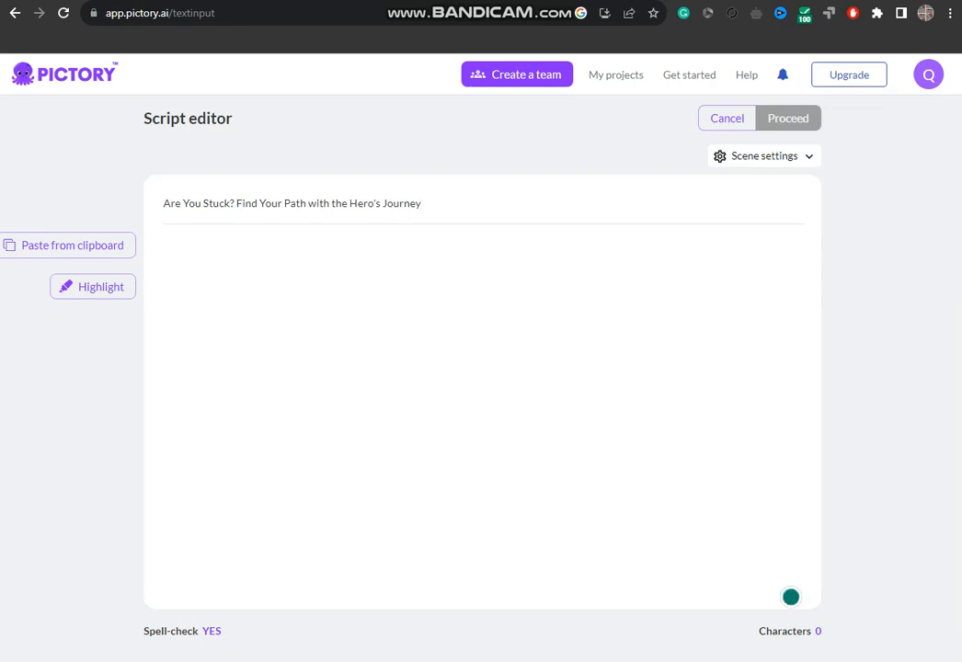
key(ctrl+shift+Tab)
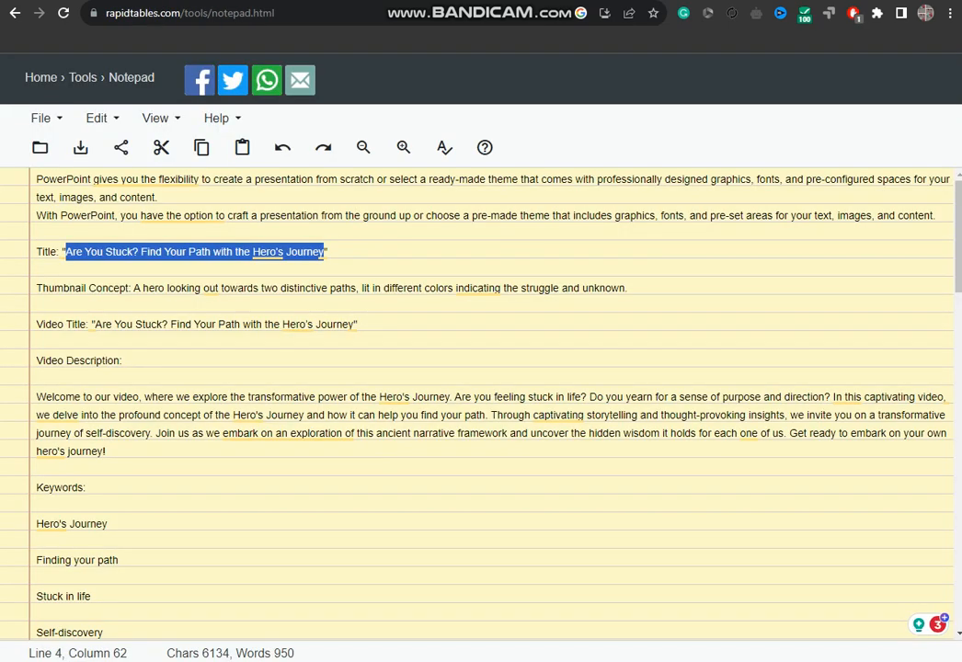
click(644, 2)
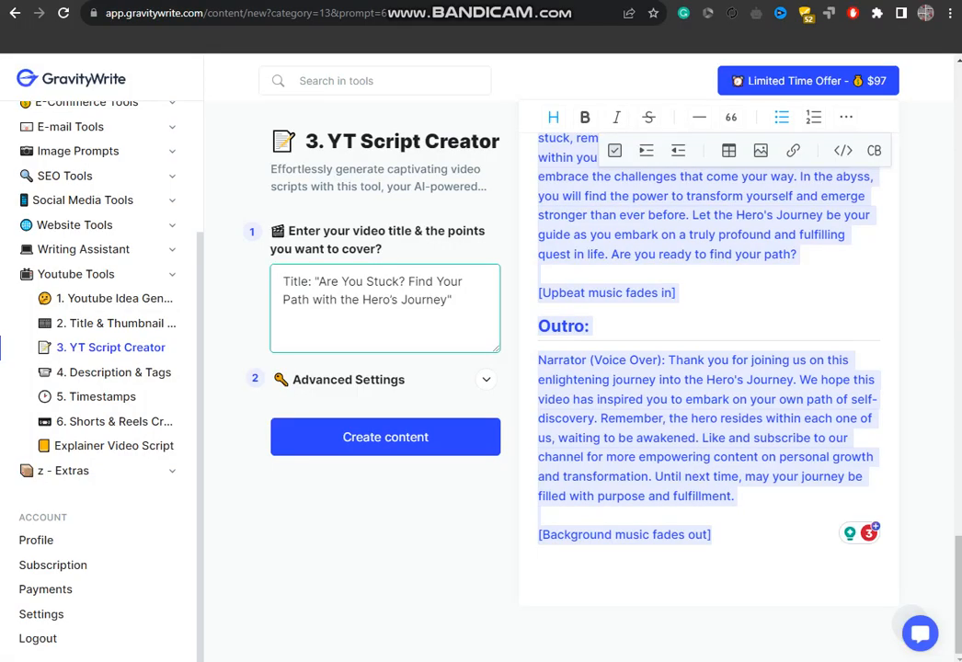
key(ctrl+Tab)
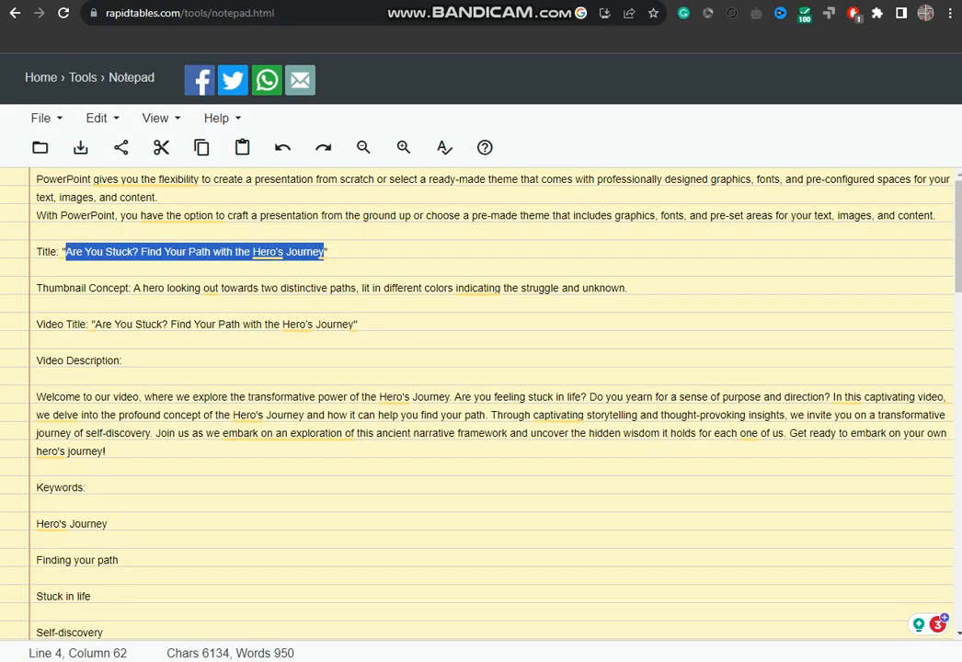
key(ctrl+Tab)
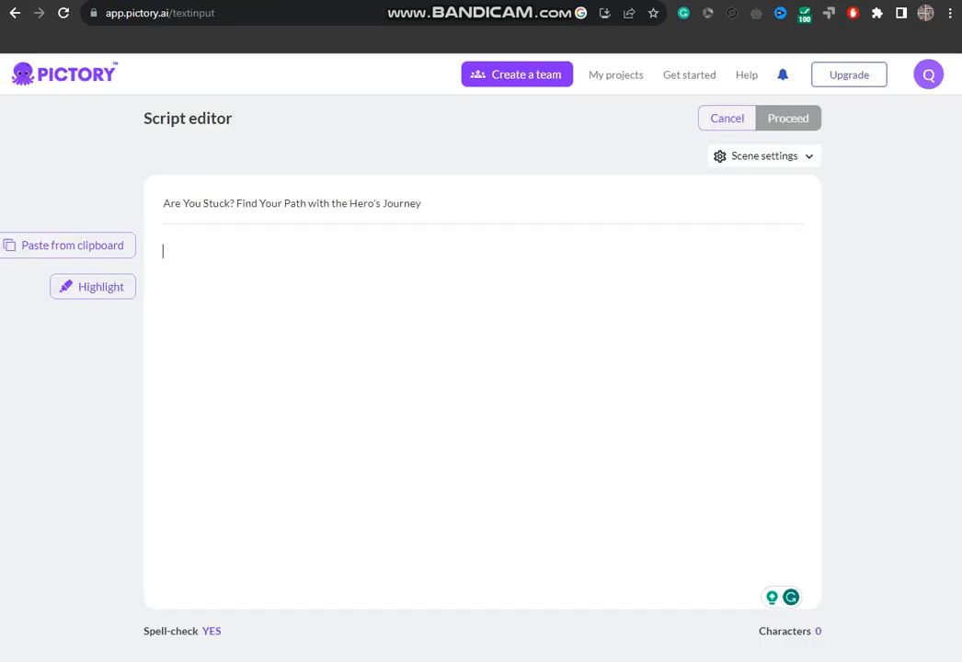
key(ctrl+v)
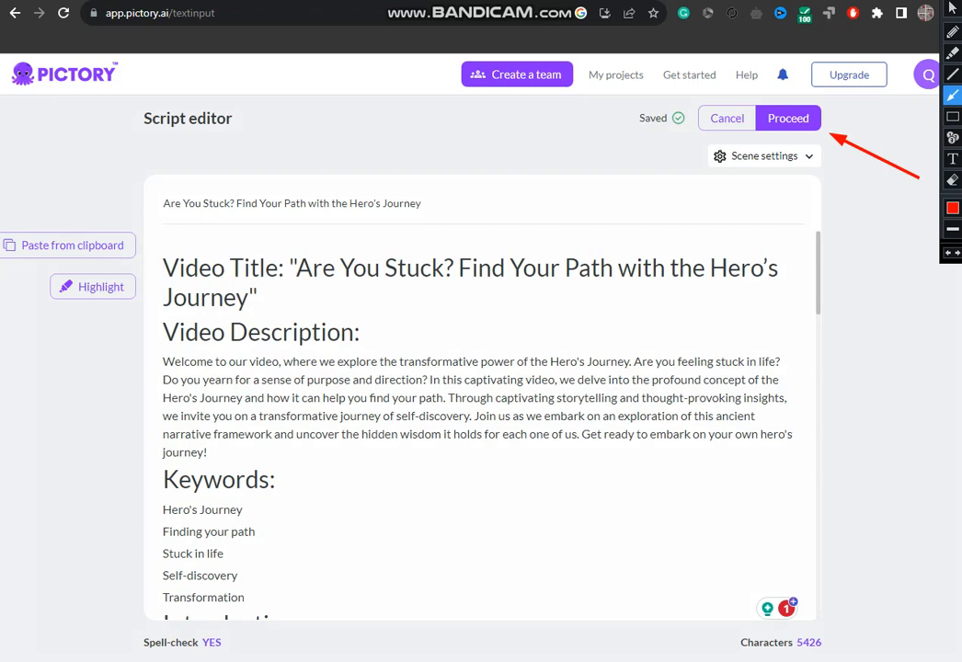
key(Escape)
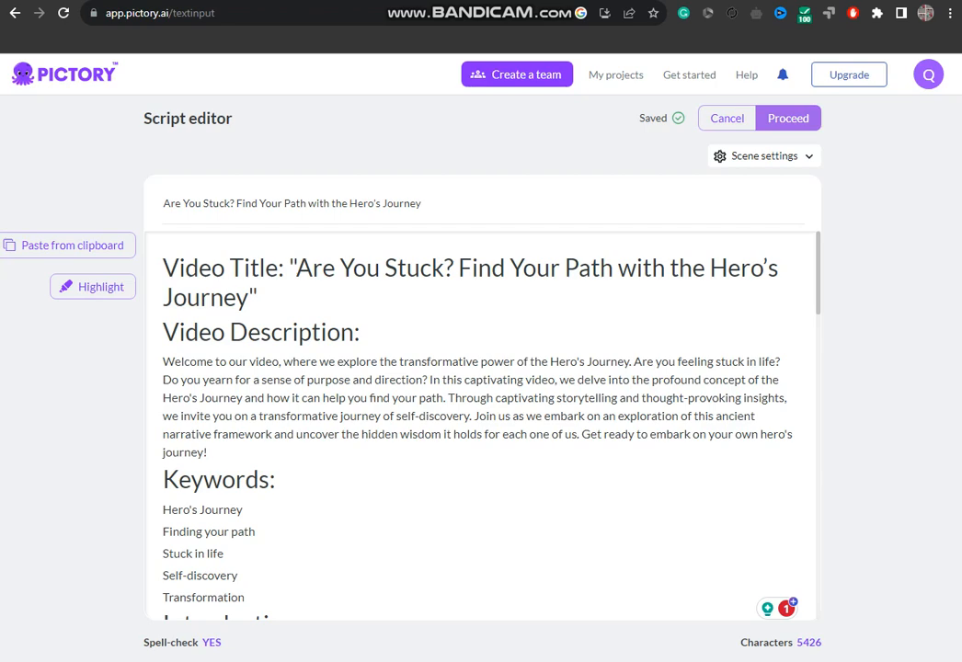
Proceed from the script to choosing a template and add the on-screen text annotation "select your template" above the library
click(788, 118)
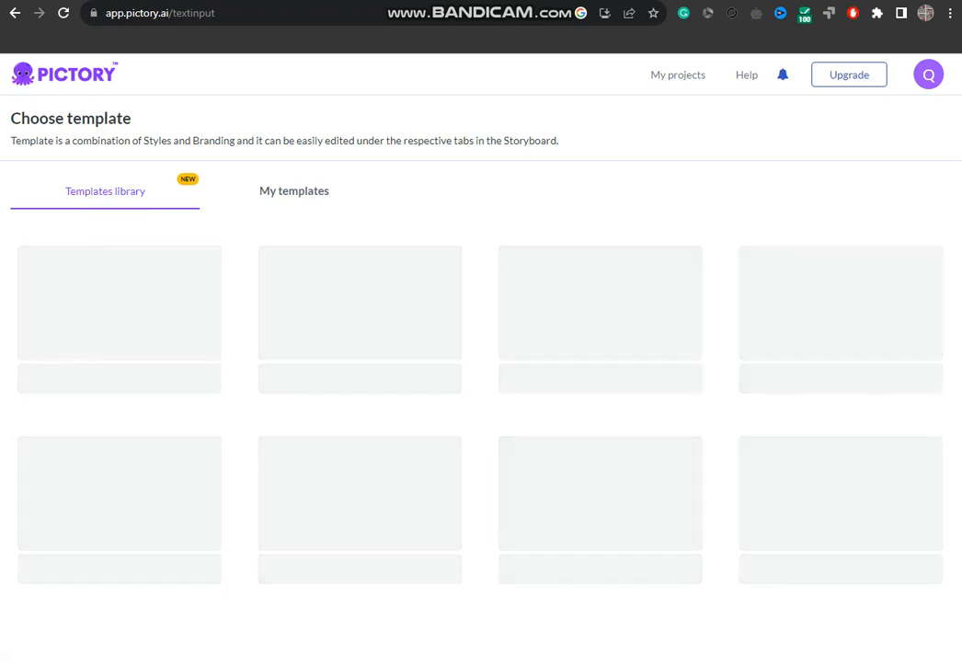
key(ctrl+alt+d)
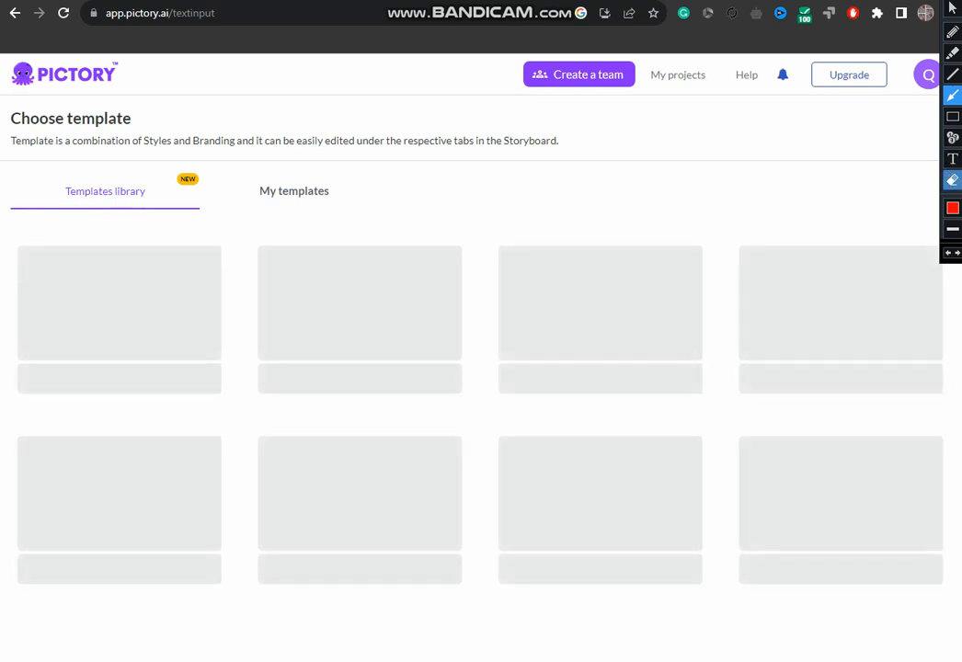
click(953, 158)
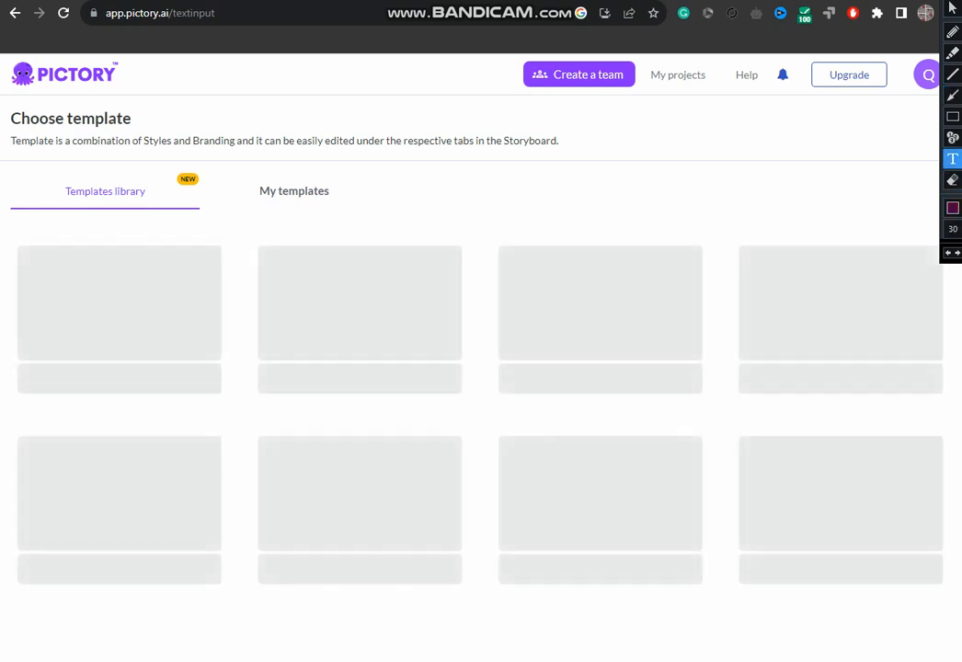
click(500, 198)
text(se)
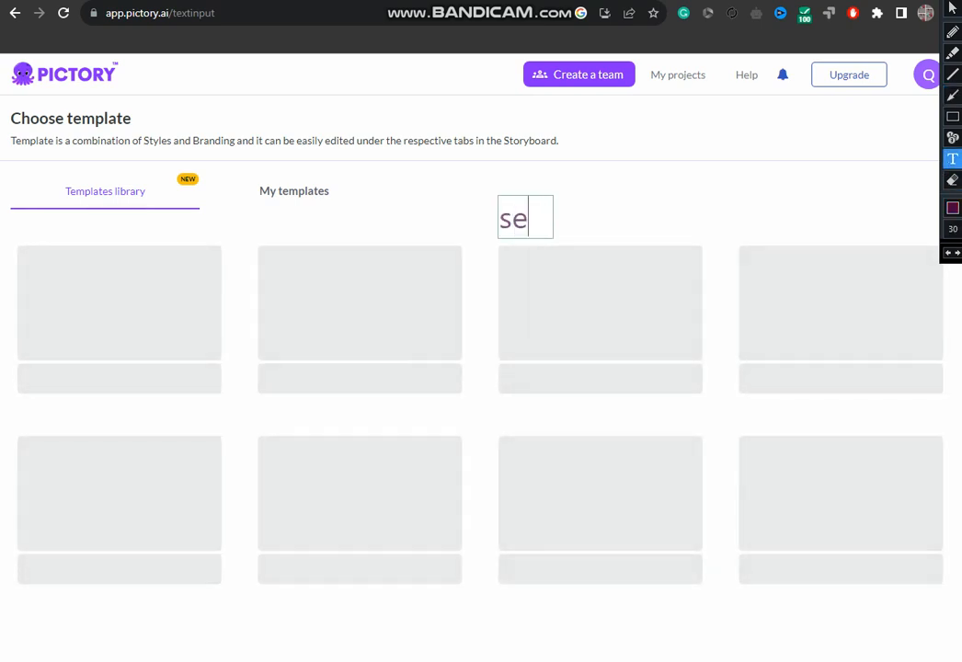
text(lect your t)
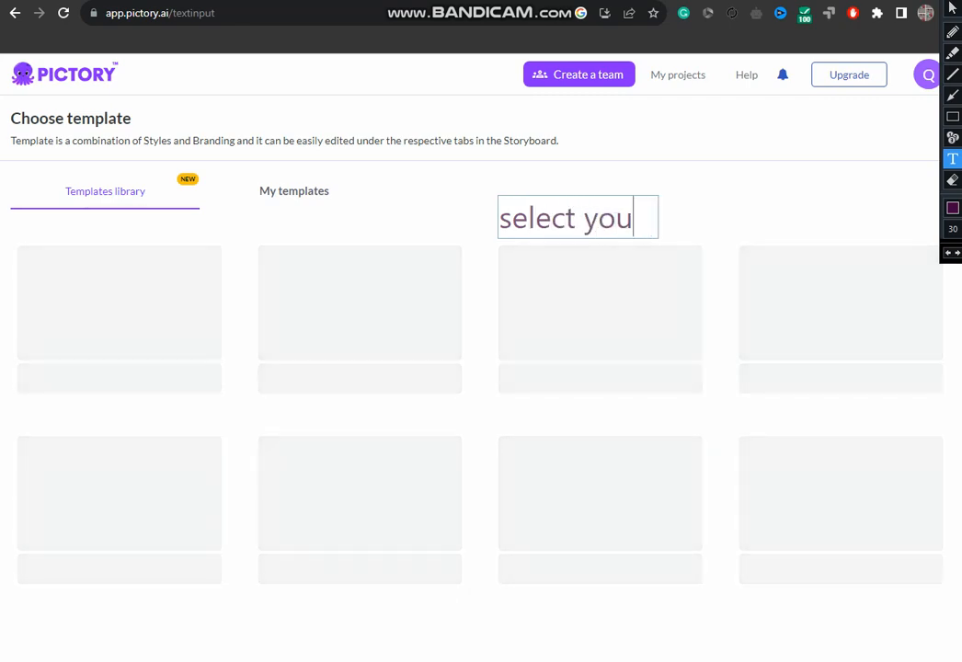
key(BackSpace)
text(r template)
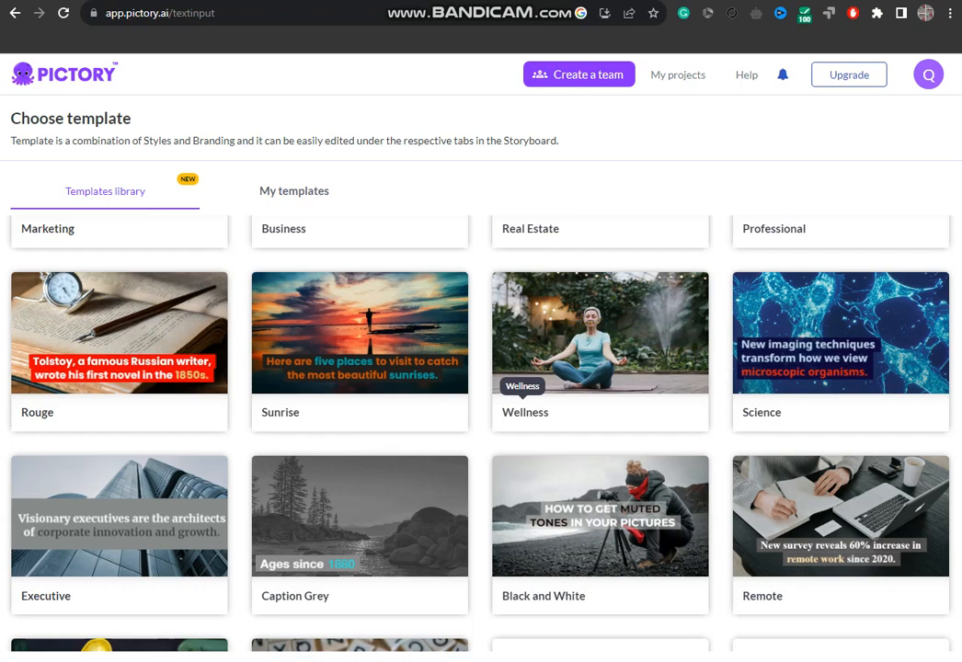
Apply the Wellness template in 16:9 aspect ratio and start a preview of the generated storyboard video
mouse_move(600, 343)
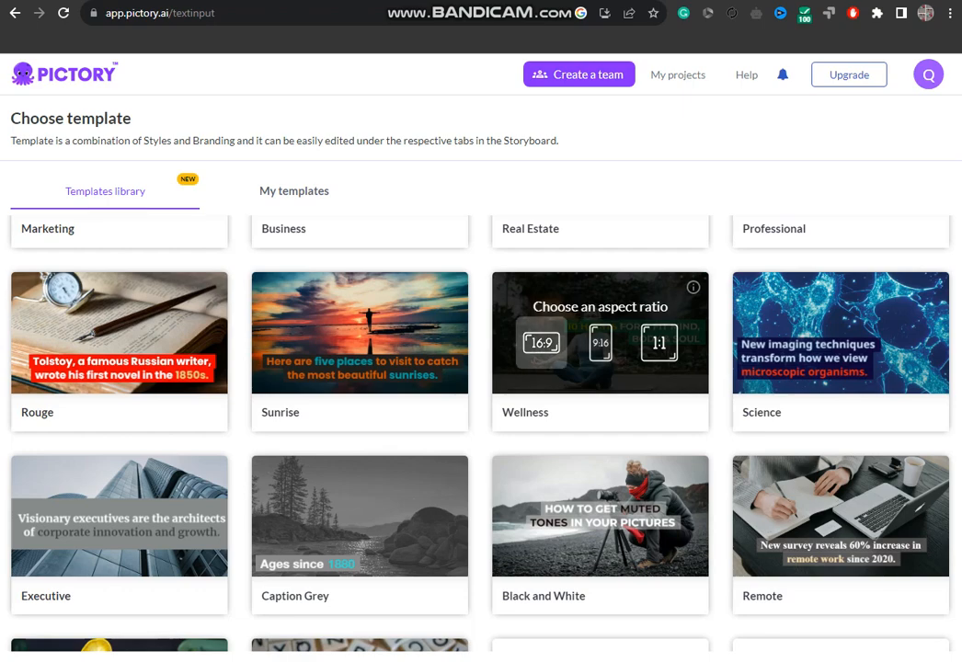
click(541, 342)
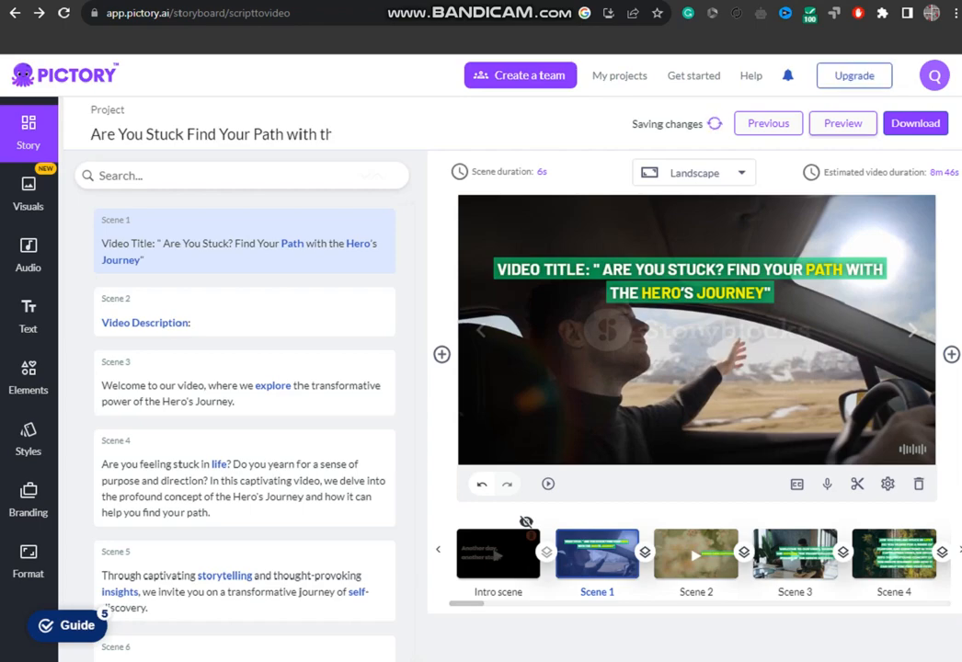
click(843, 123)
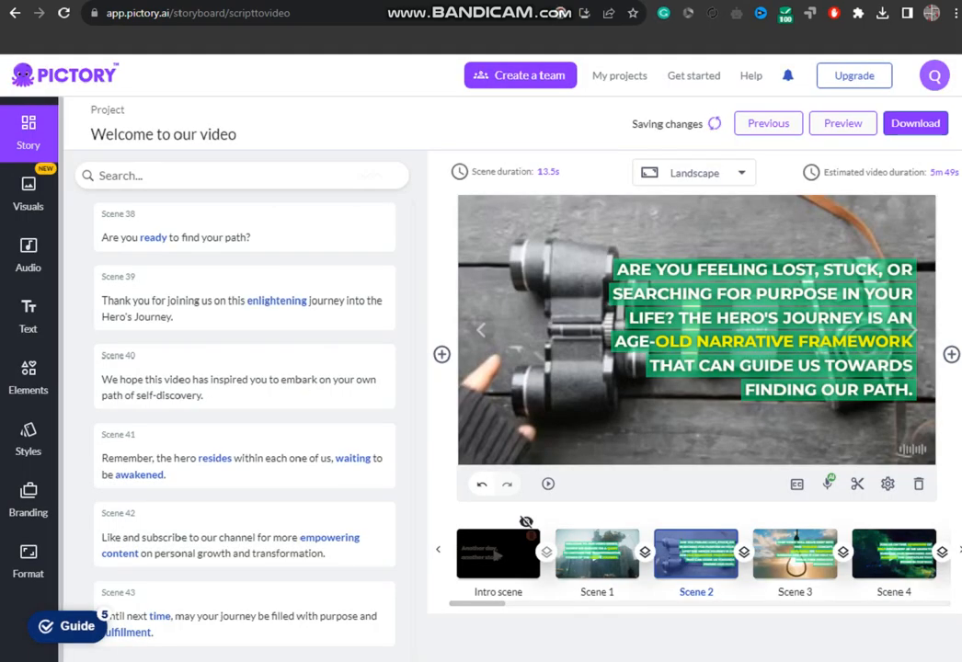
View the visuals library with Scene 3 selected, draw a red annotation arrow at Audio, and clear the annotations
click(28, 193)
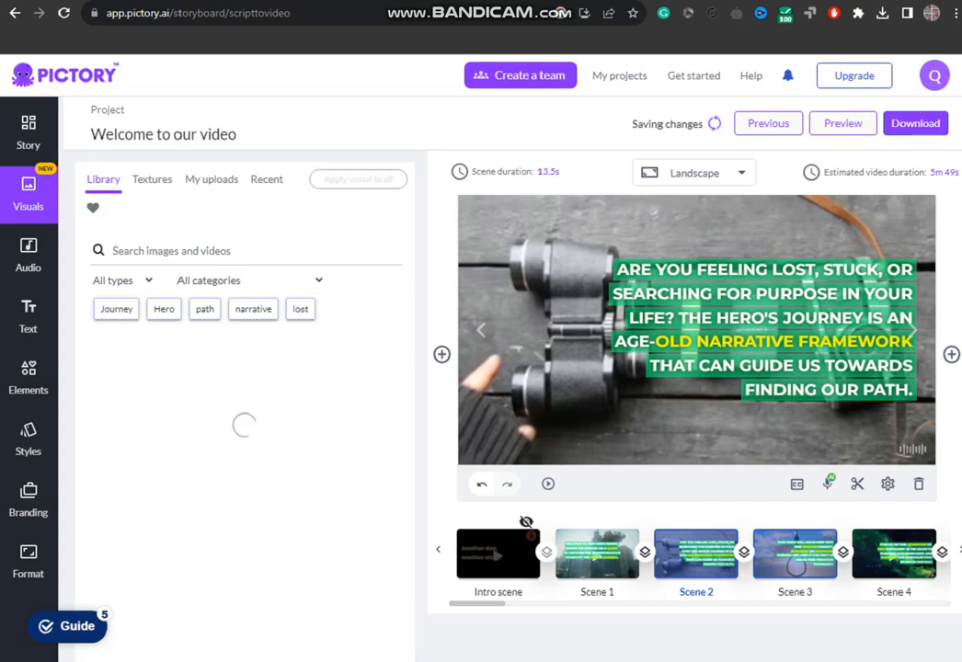
click(795, 553)
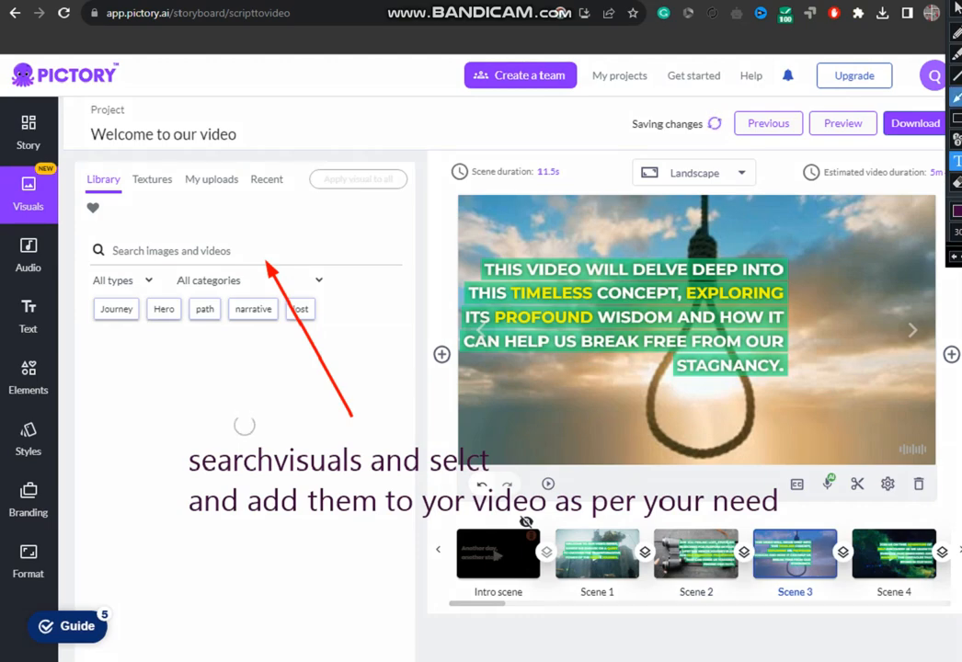
click(955, 97)
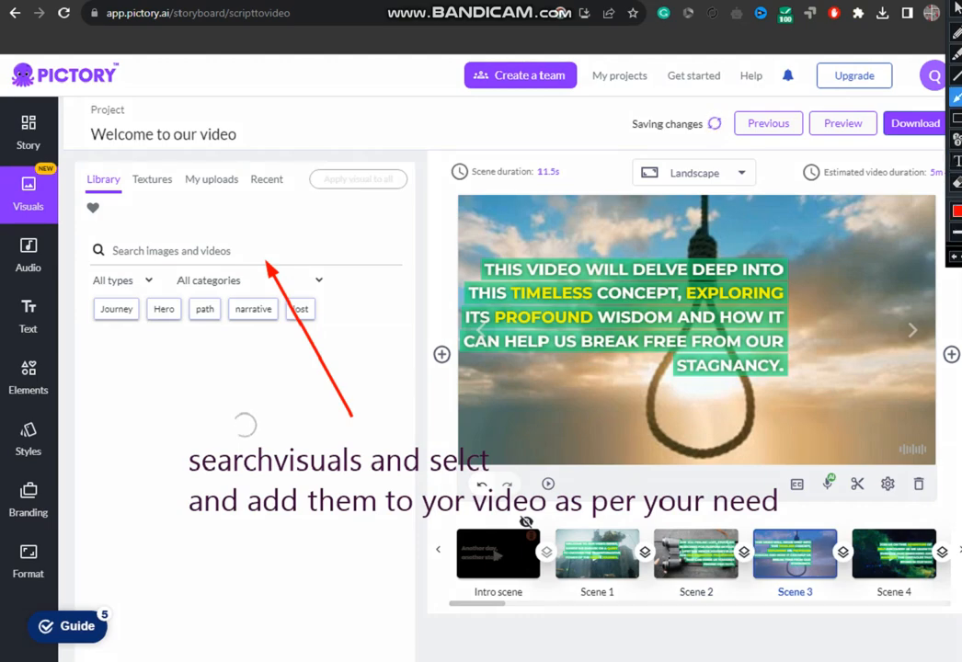
drag(109, 224, 52, 251)
key(Escape)
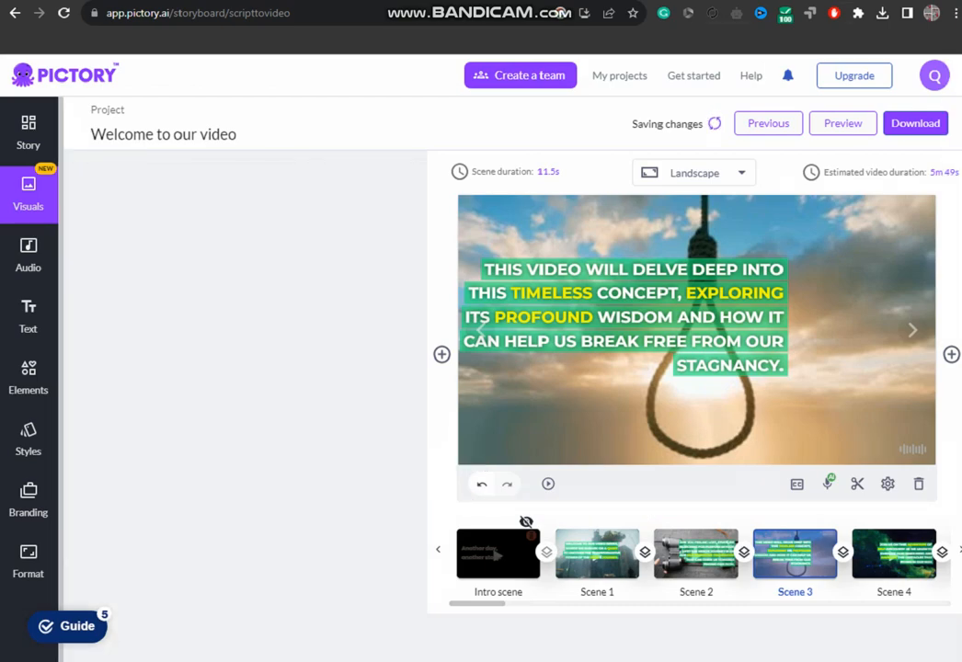
Browse the project's background music tracks and show the available voice-over voices
click(29, 256)
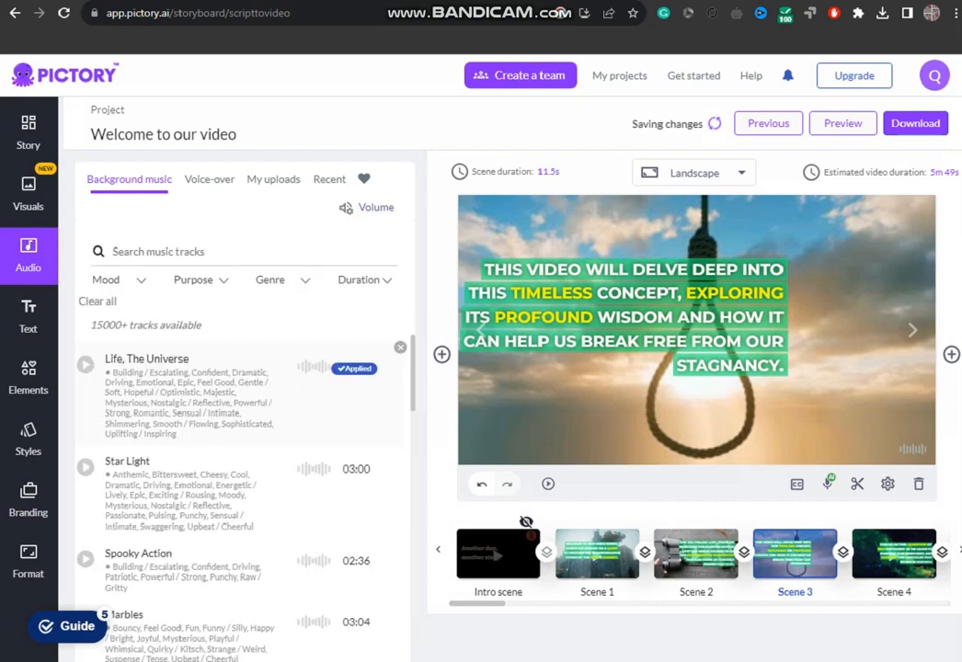
scroll(317, 497, down, 1)
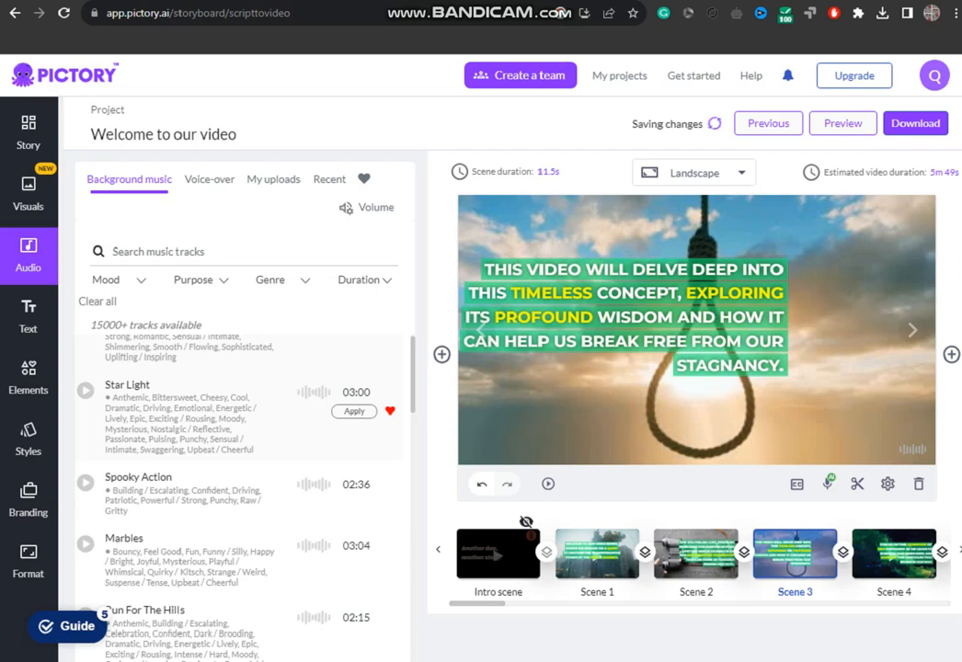
scroll(359, 404, up, 1)
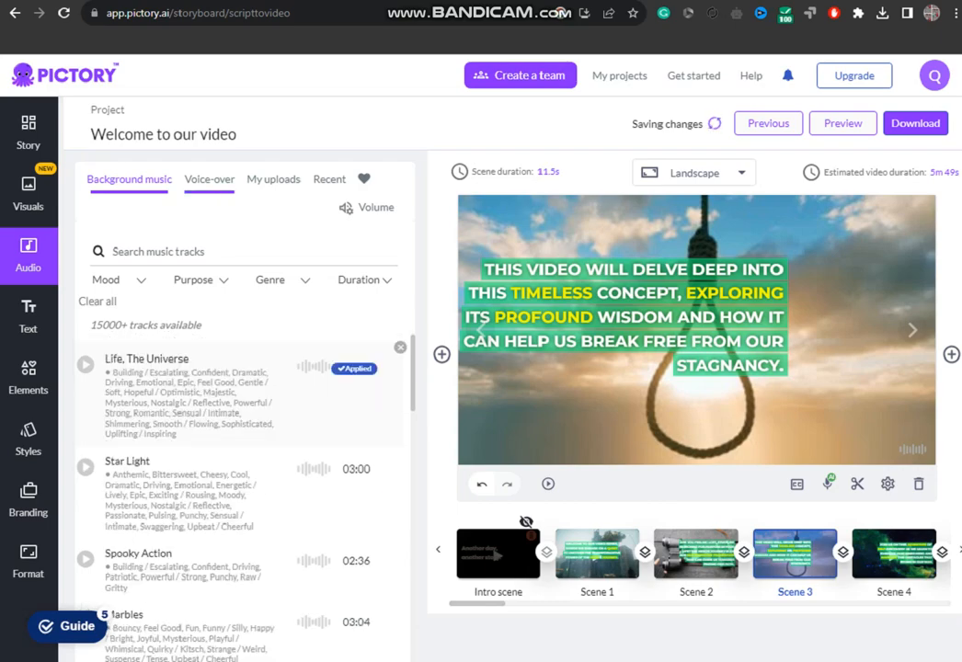
click(209, 179)
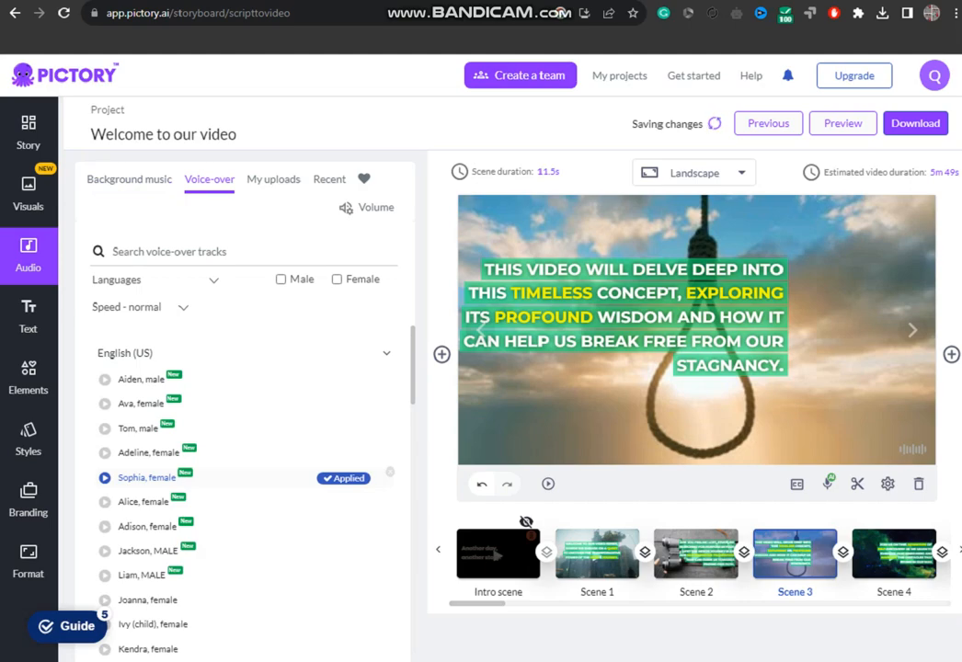
Draw a red annotation arrow at the applied English (US) voice and add the text annotation "select your own style"
key(ctrl+alt+d)
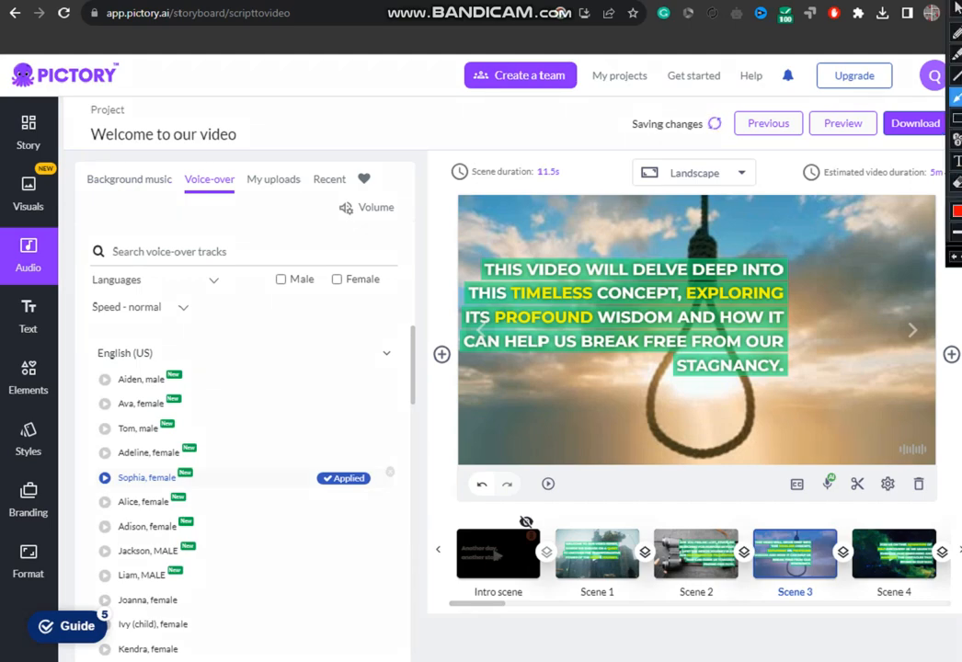
drag(290, 447, 214, 474)
click(956, 118)
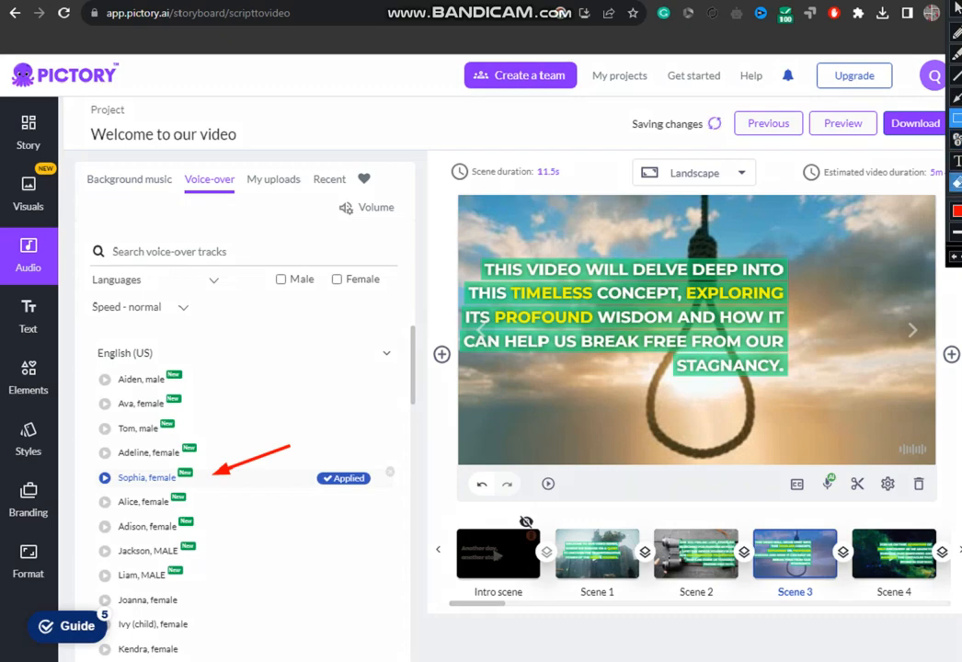
click(957, 161)
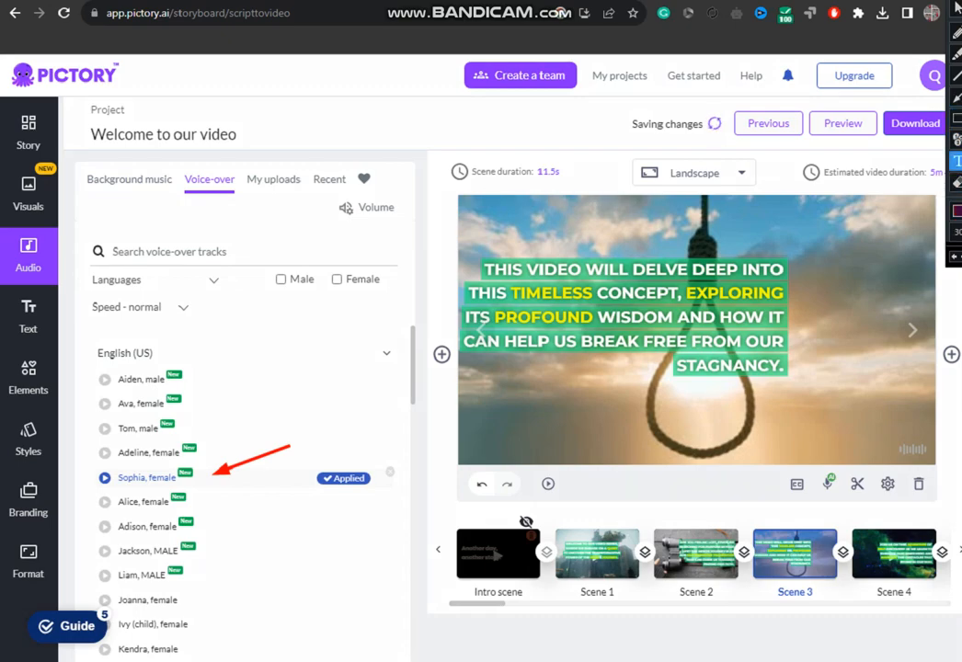
click(153, 321)
text(se)
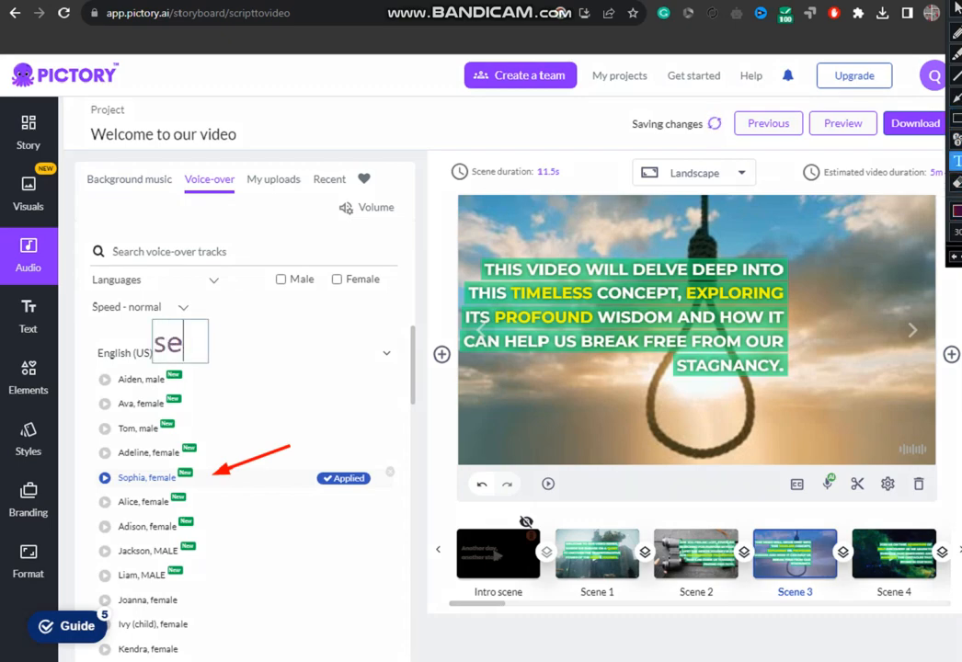
text(lect your ow)
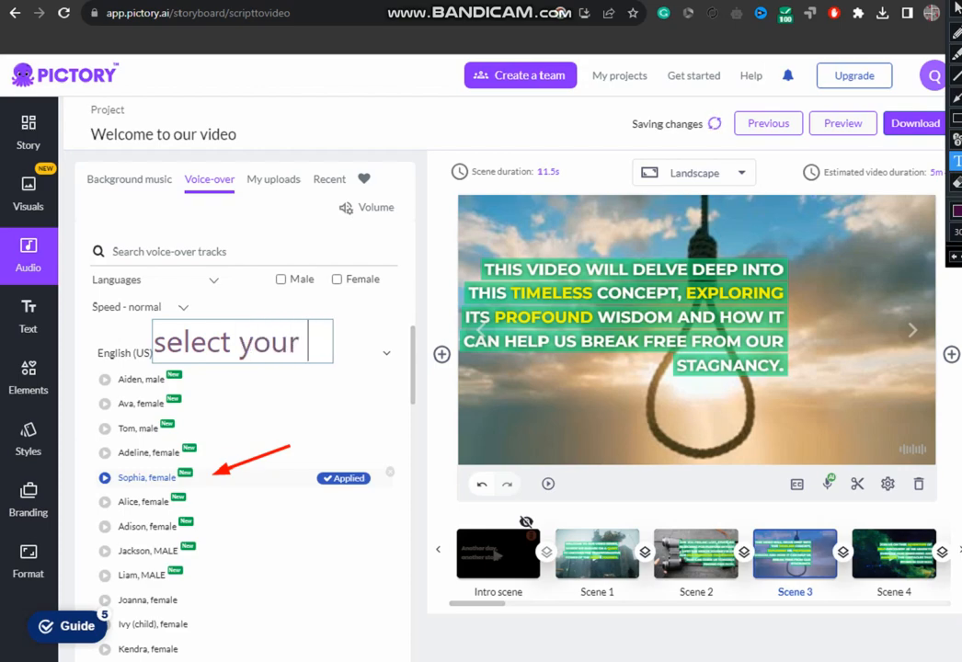
text(n style)
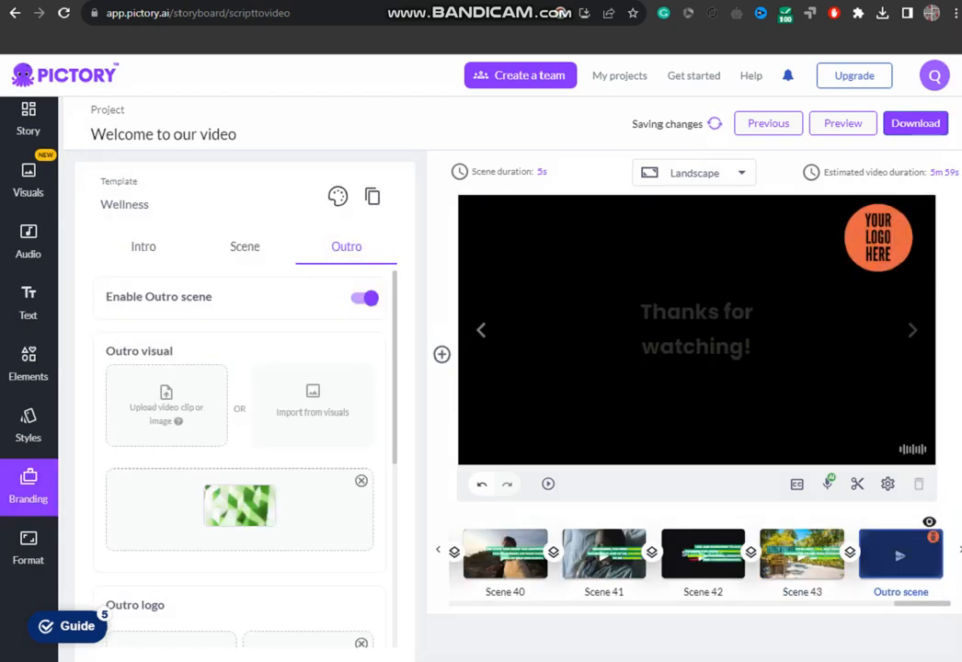
Add the text annotation "add your logo and download video" over the outro branding settings
key(ctrl+alt+d)
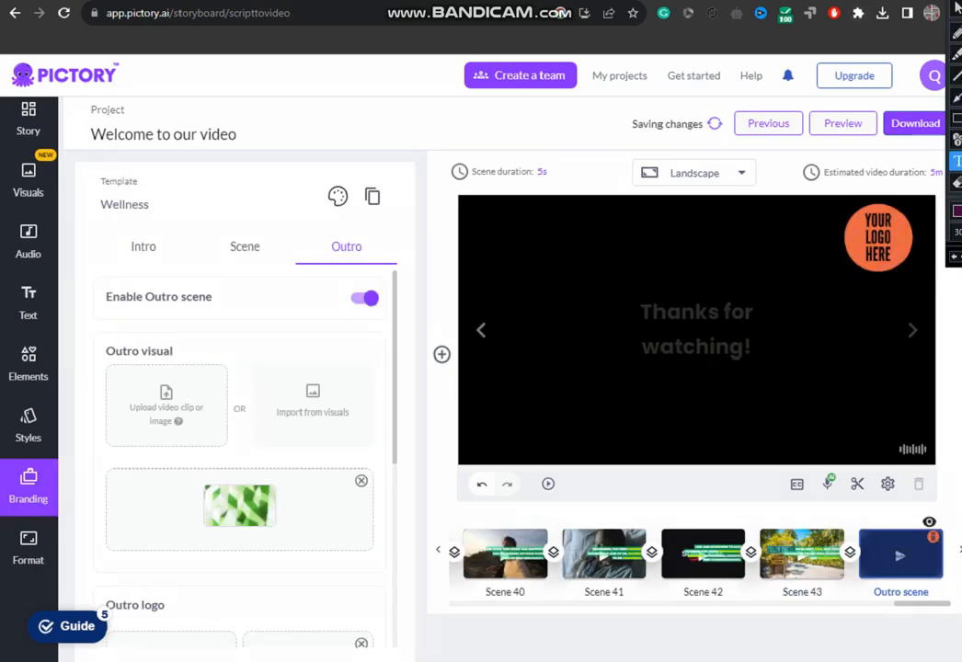
click(130, 546)
text(aqdd y)
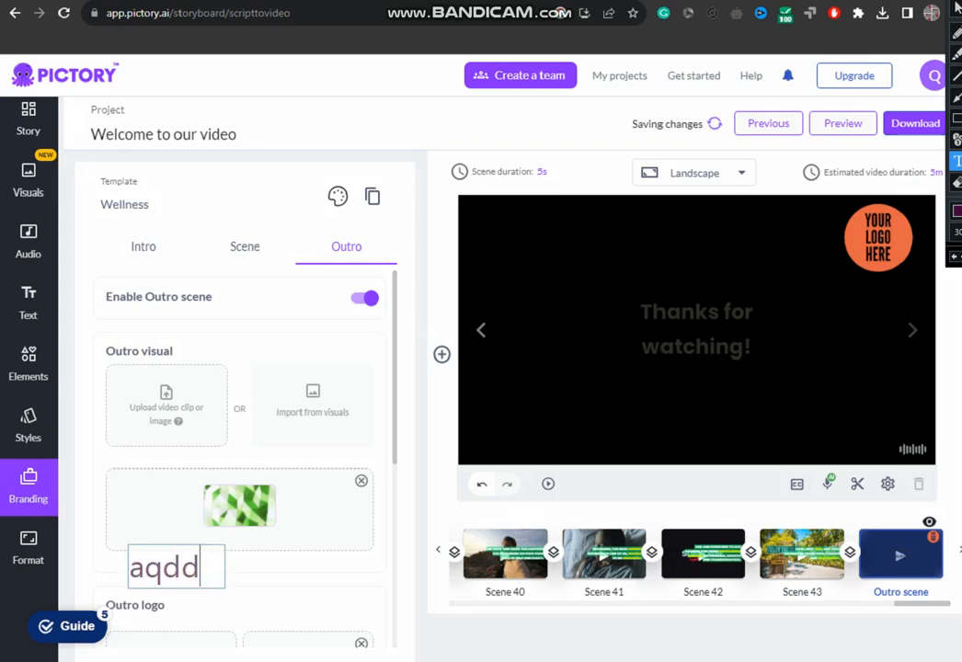
key(BackSpace)
key(BackSpace)
key(BackSpace)
key(BackSpace)
key(BackSpace)
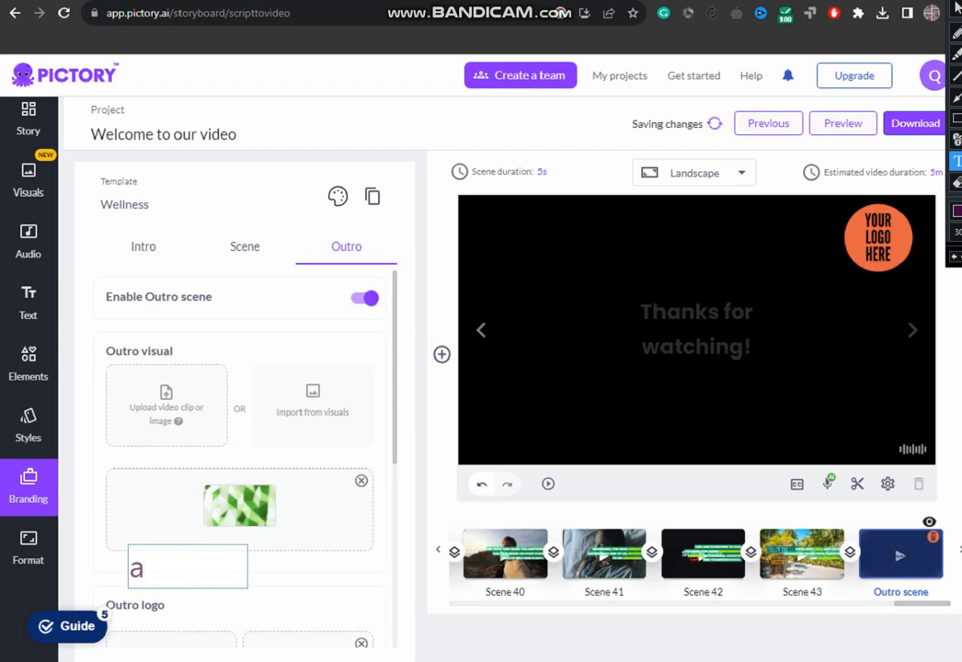
text(dd y)
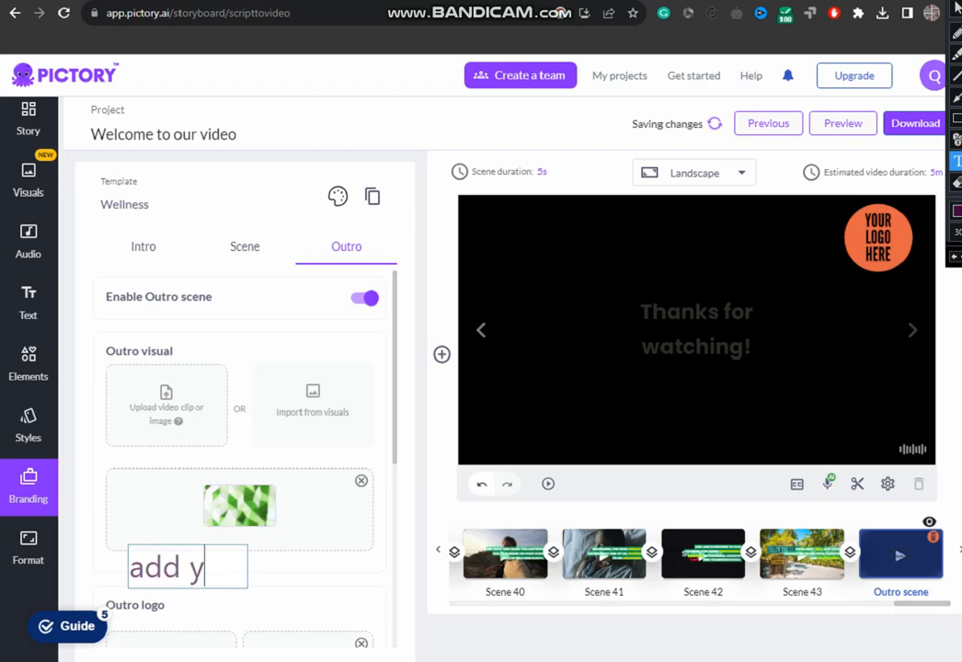
text(our logo)
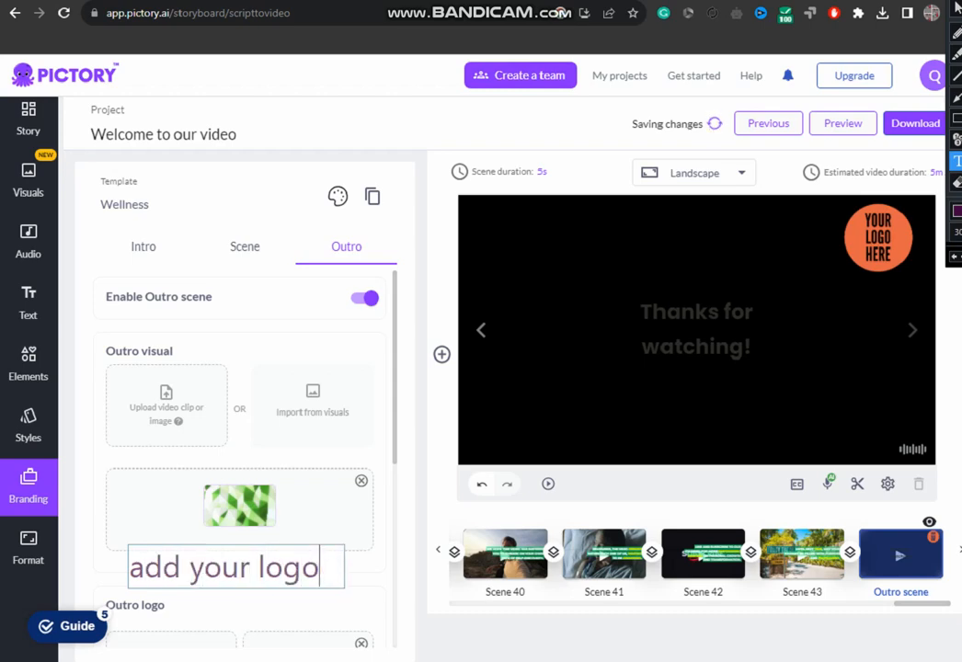
text( and dow)
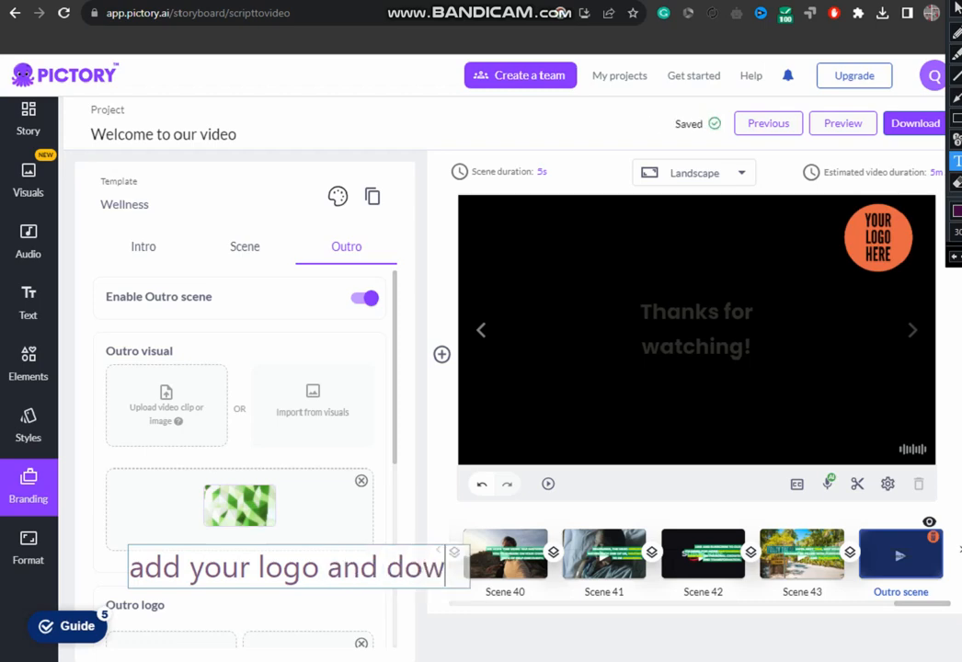
text(nload video)
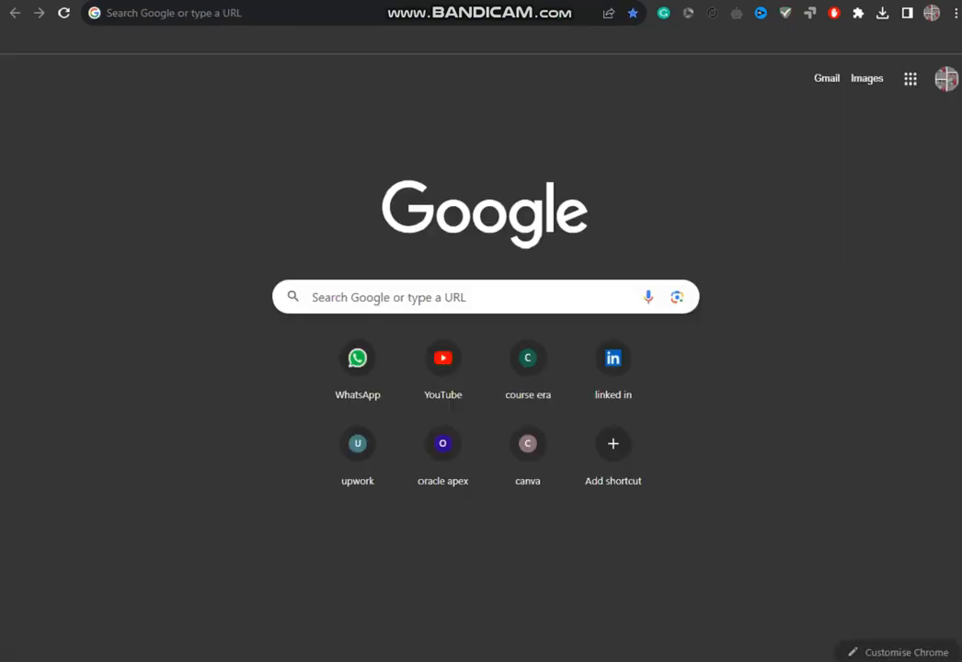
Switch to YouTube Studio and upload the video file Welcometoourvideo from Downloads
click(449, 408)
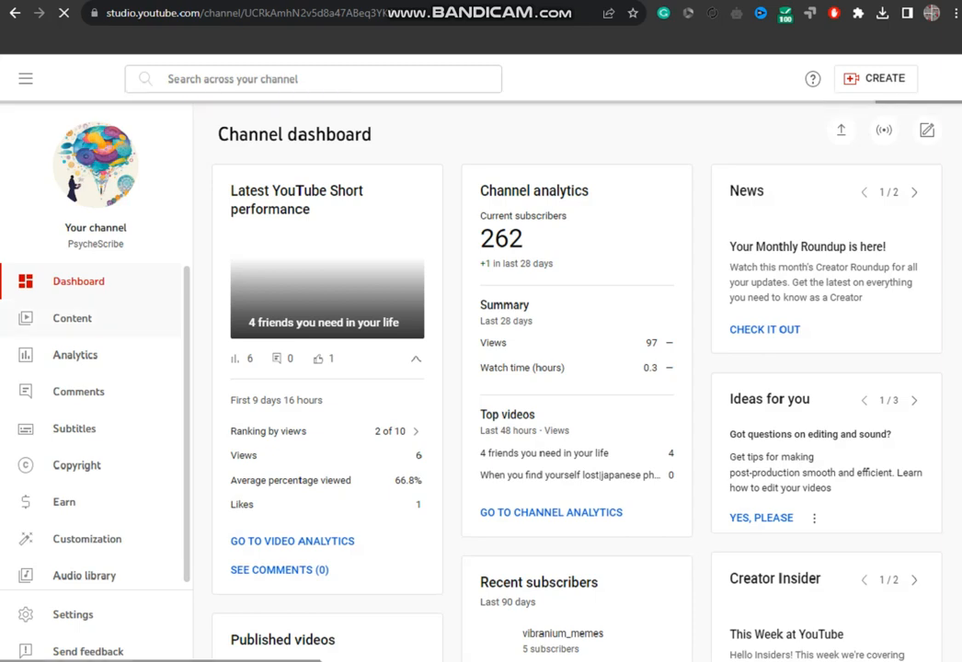
click(875, 78)
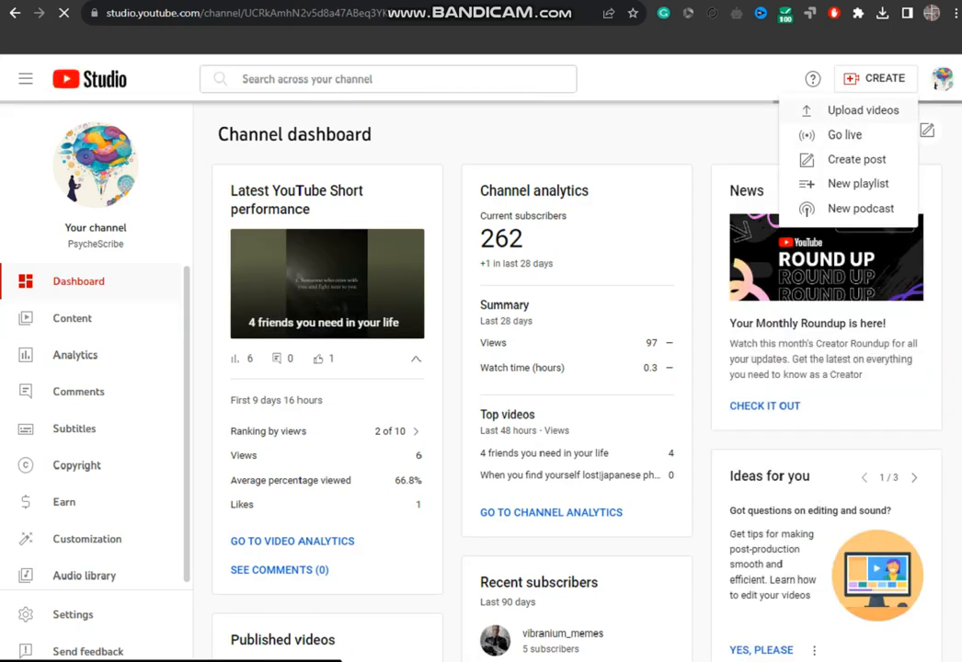
click(863, 111)
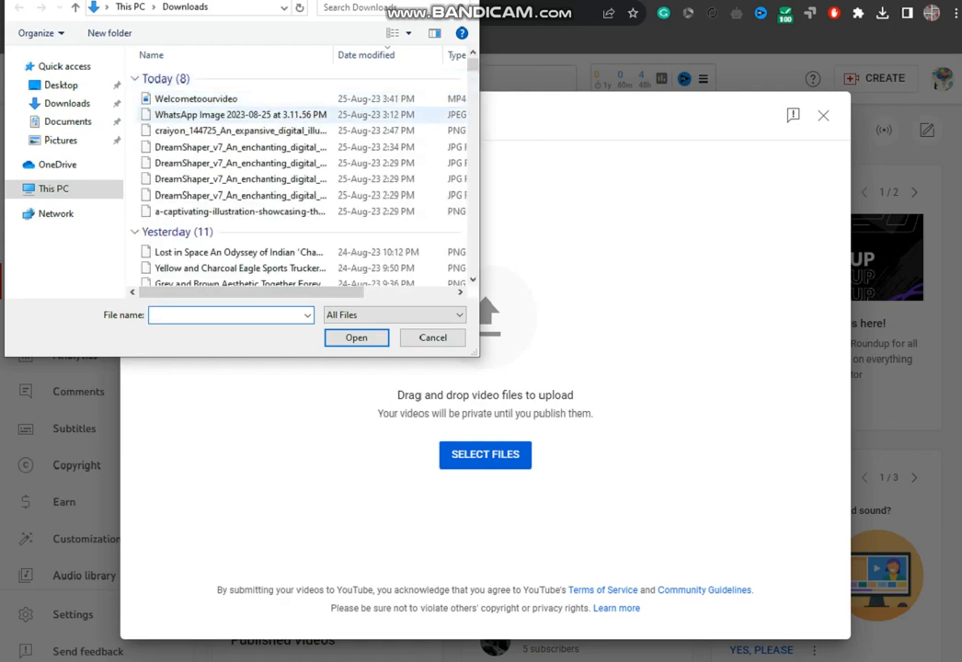
click(241, 98)
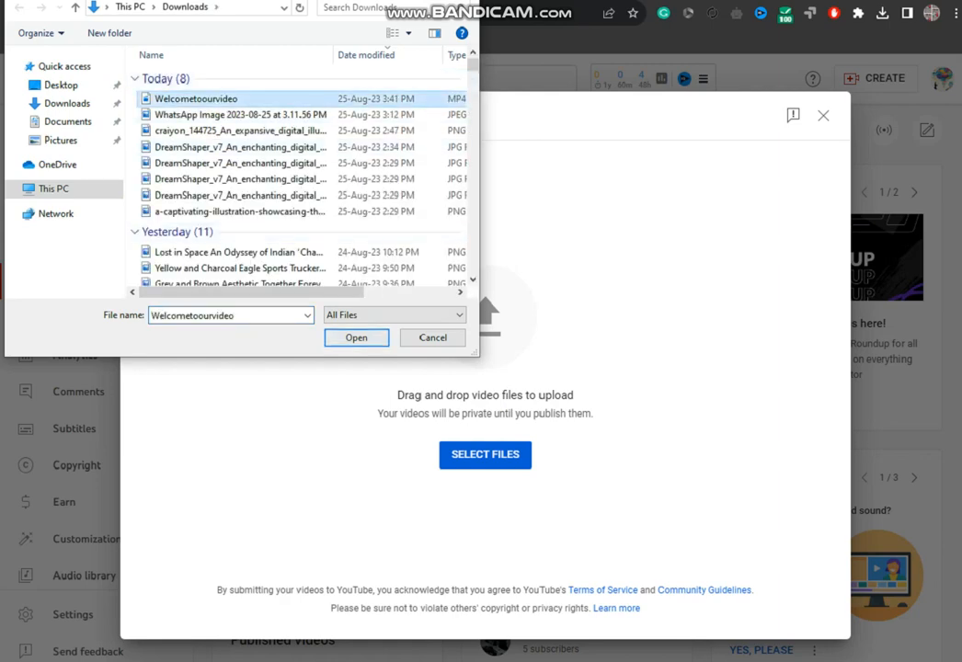
click(356, 338)
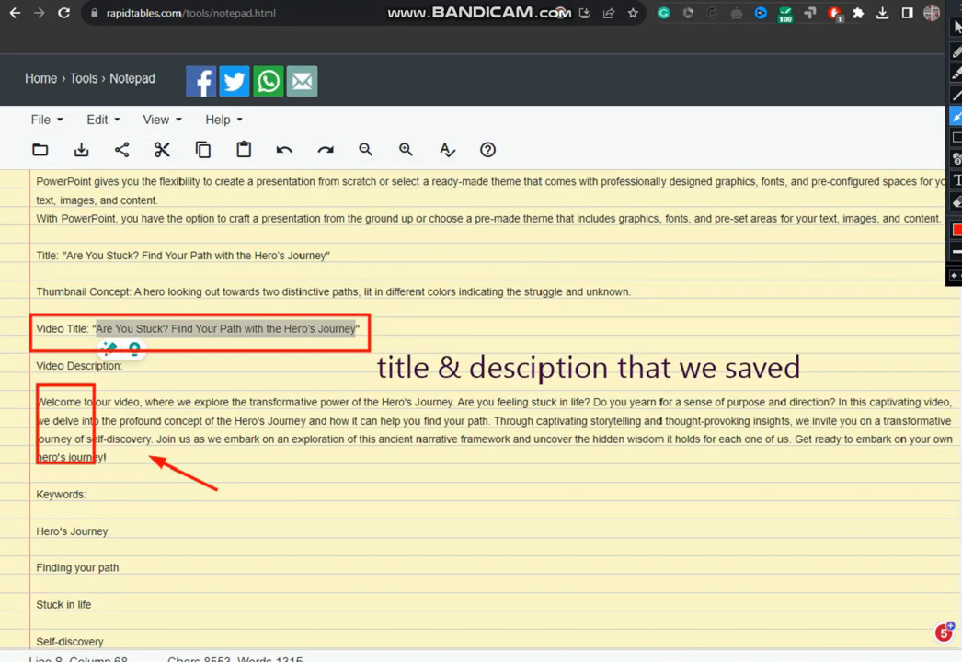
On the online Notepad page, add the text annotation "post it there" below the boxed video description
key(t)
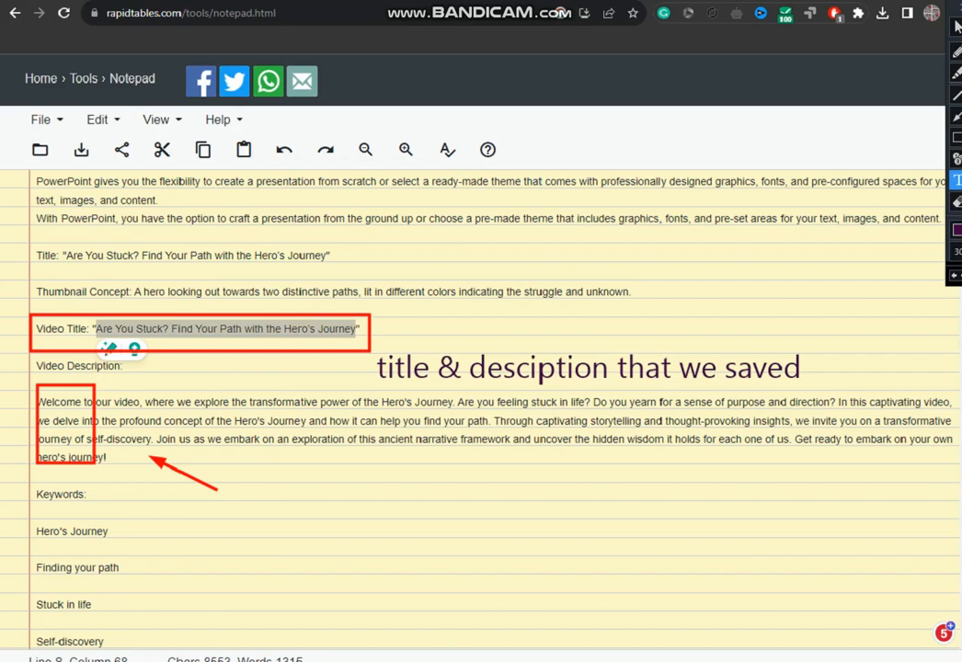
click(443, 498)
text(p)
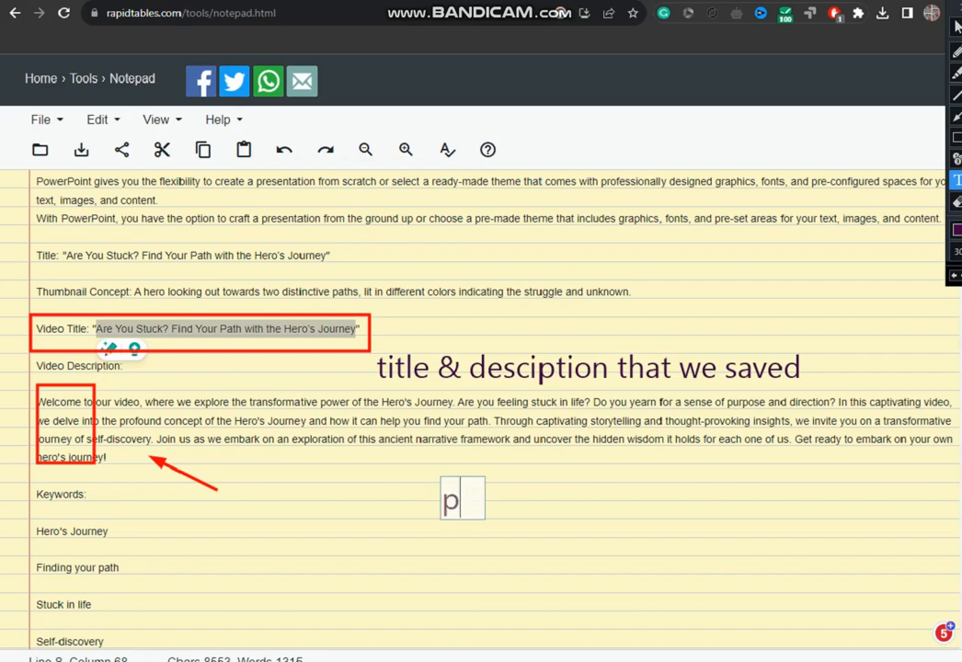
text(ost it)
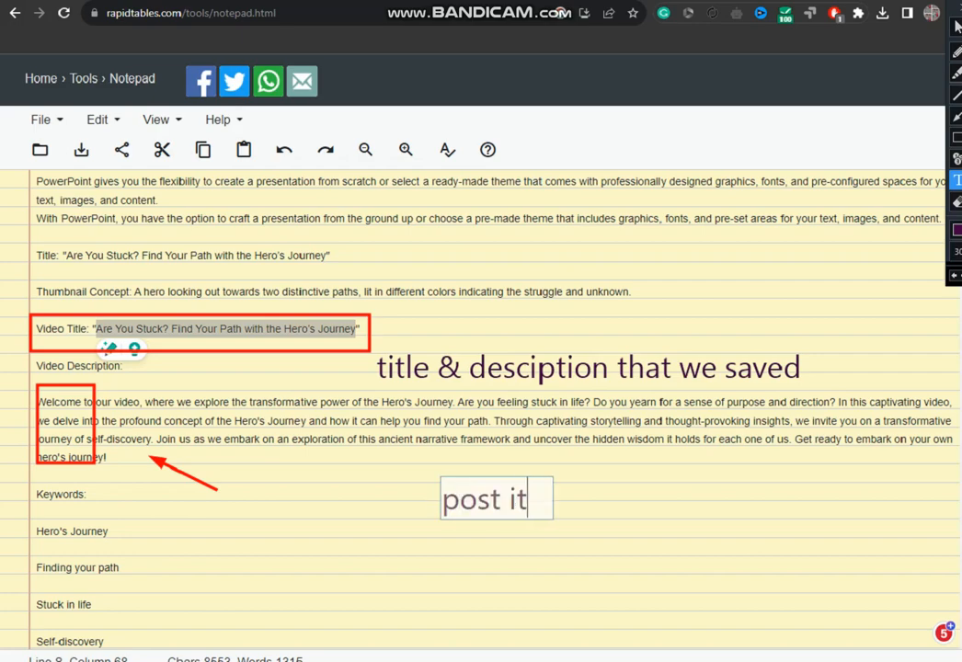
text( there)
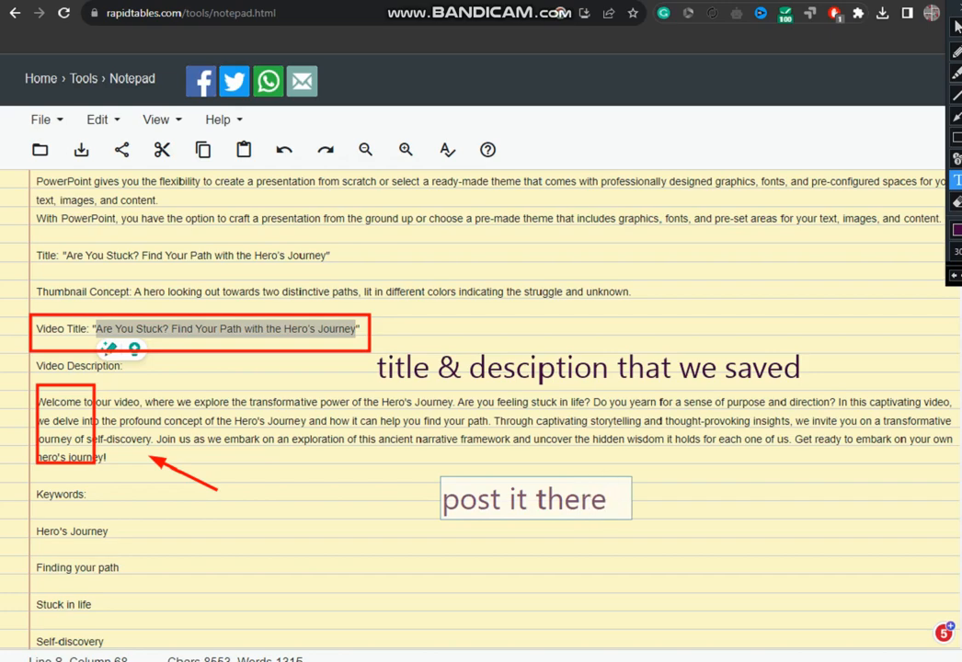